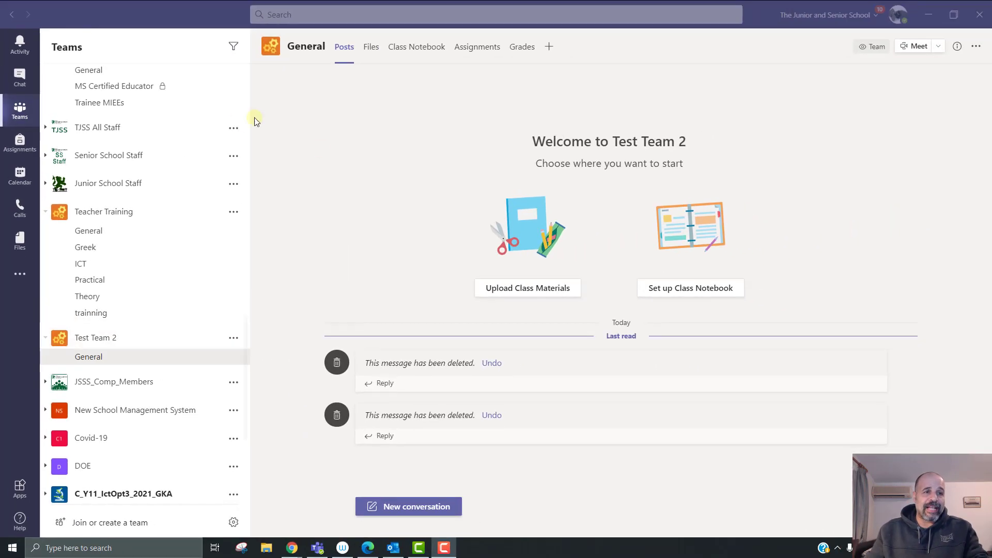
Step: Start a new Teams calendar meeting on Sunday 27 Dec 2020 at 18:30–19:00
{"action": "left_click", "coordinate": [20, 176]}
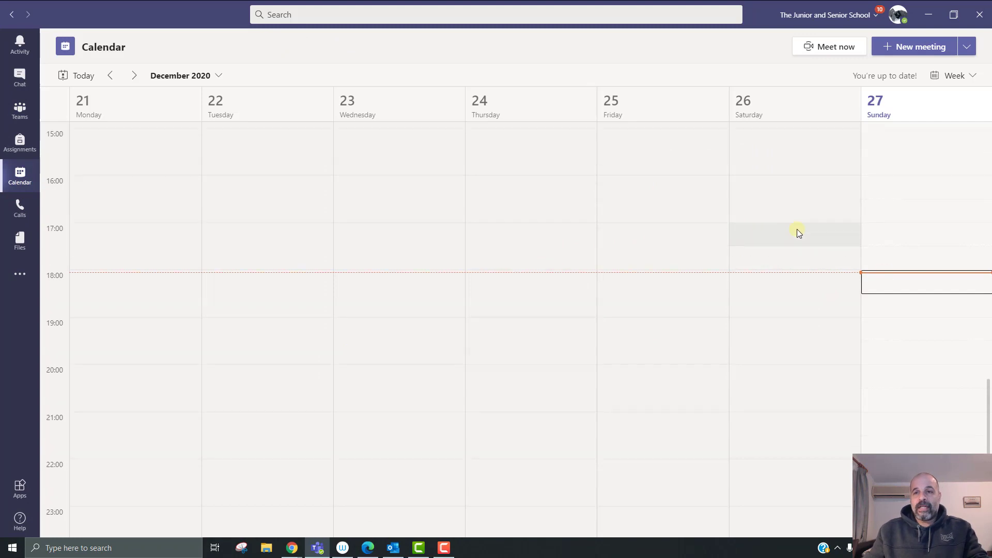
{"action": "scroll", "coordinate": [797, 230], "scroll_direction": "down", "scroll_amount": 3}
{"action": "scroll", "coordinate": [826, 290], "scroll_direction": "down", "scroll_amount": 1}
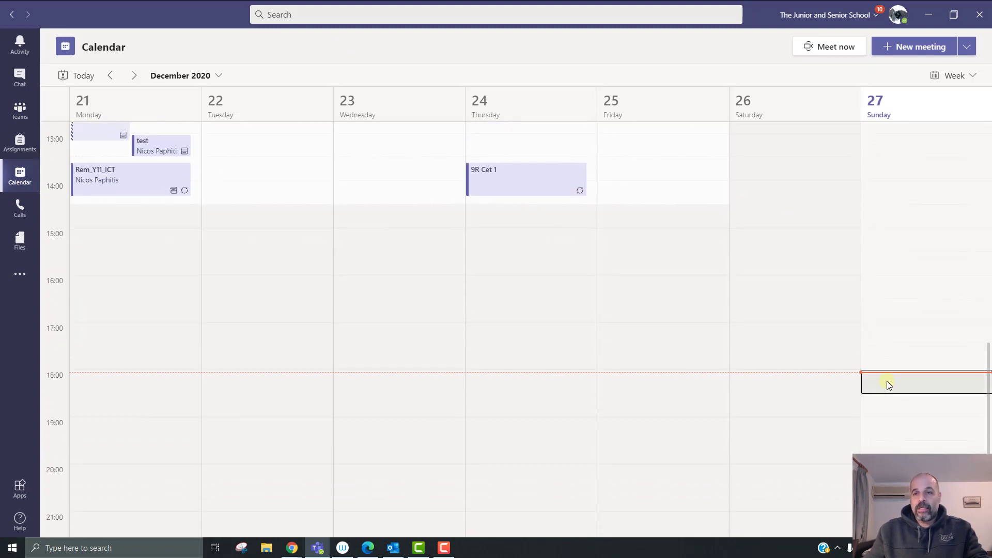
{"action": "left_click", "coordinate": [898, 404]}
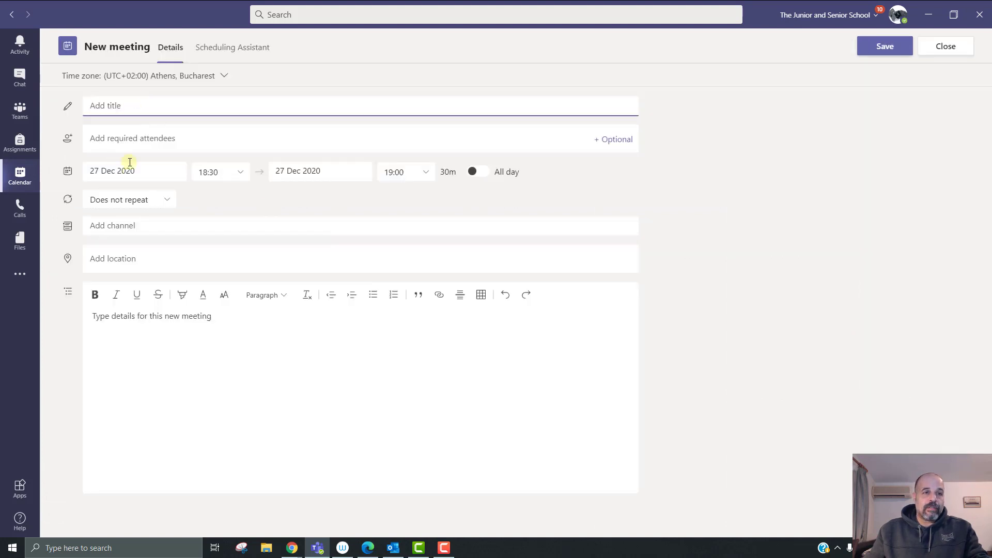
Step: Set the meeting's channel to Teacher Training's General channel, then close the meeting form
{"action": "left_click", "coordinate": [121, 226]}
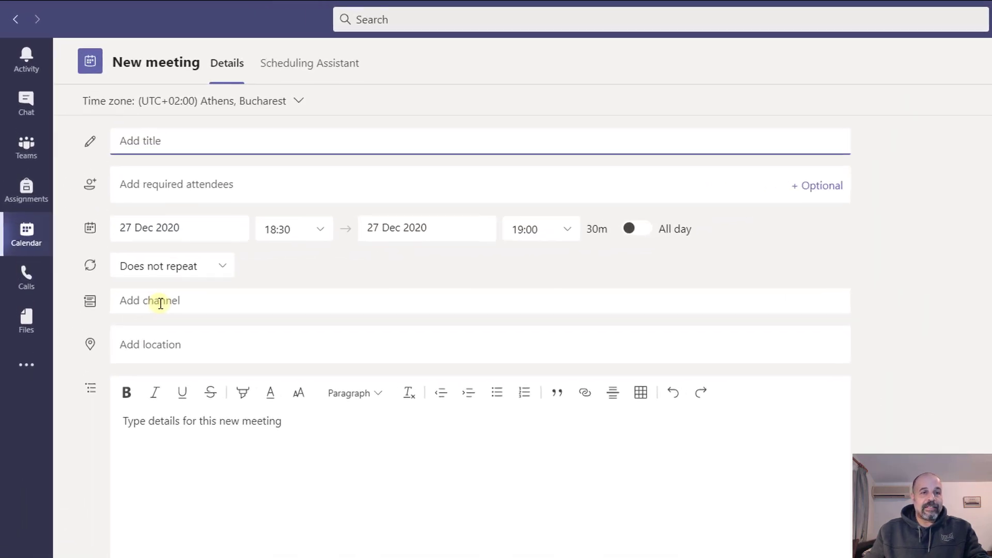
{"action": "scroll", "coordinate": [202, 428], "scroll_direction": "down", "scroll_amount": 5}
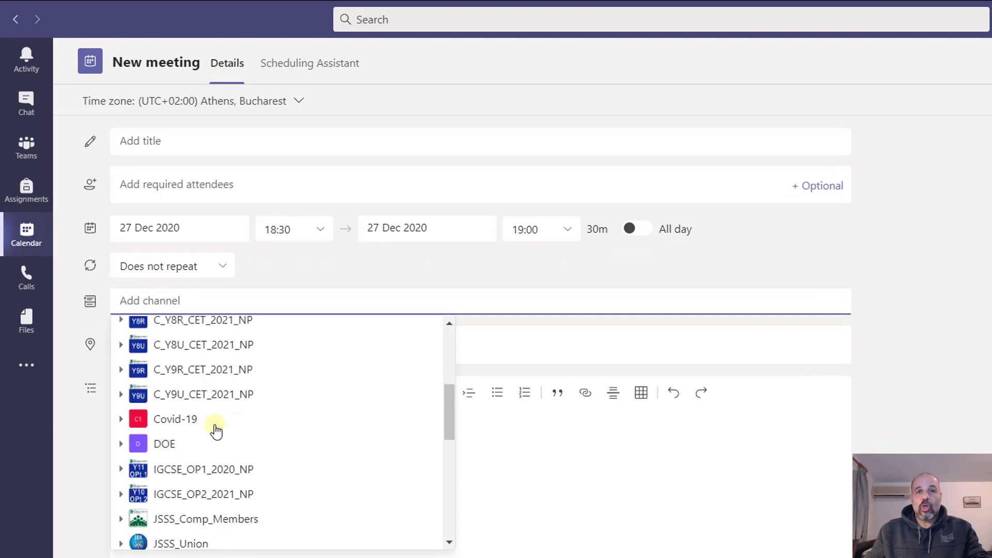
{"action": "scroll", "coordinate": [219, 421], "scroll_direction": "down", "scroll_amount": 6}
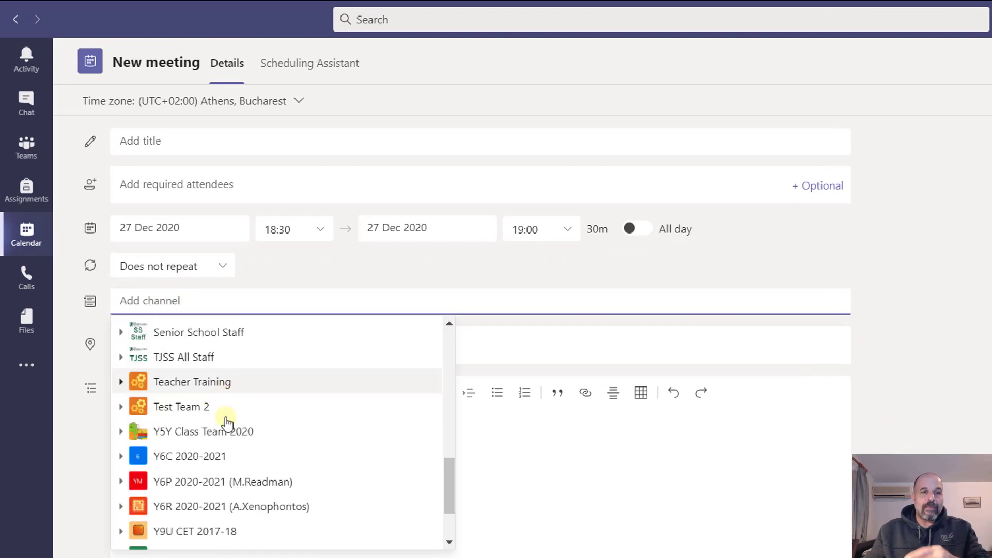
{"action": "left_click", "coordinate": [219, 393]}
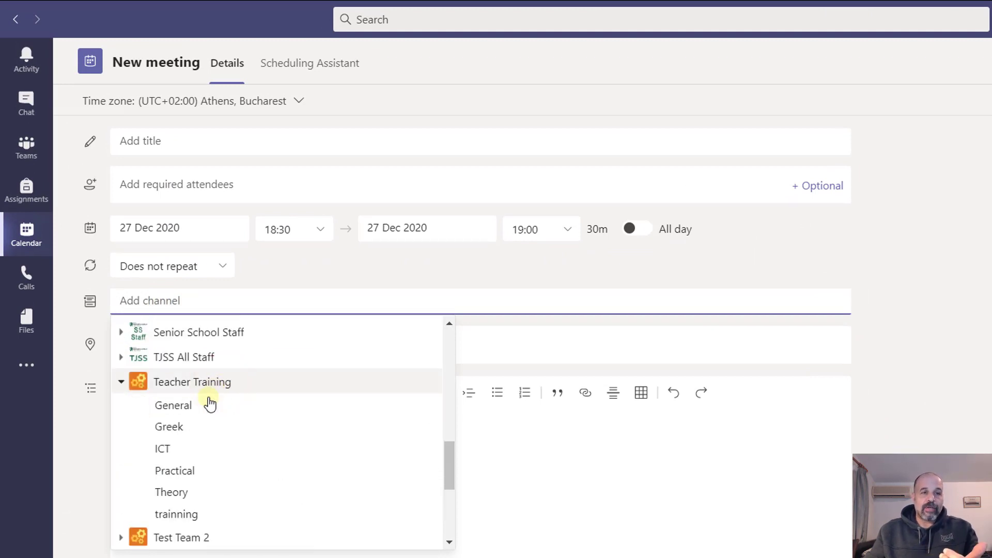
{"action": "left_click", "coordinate": [191, 406]}
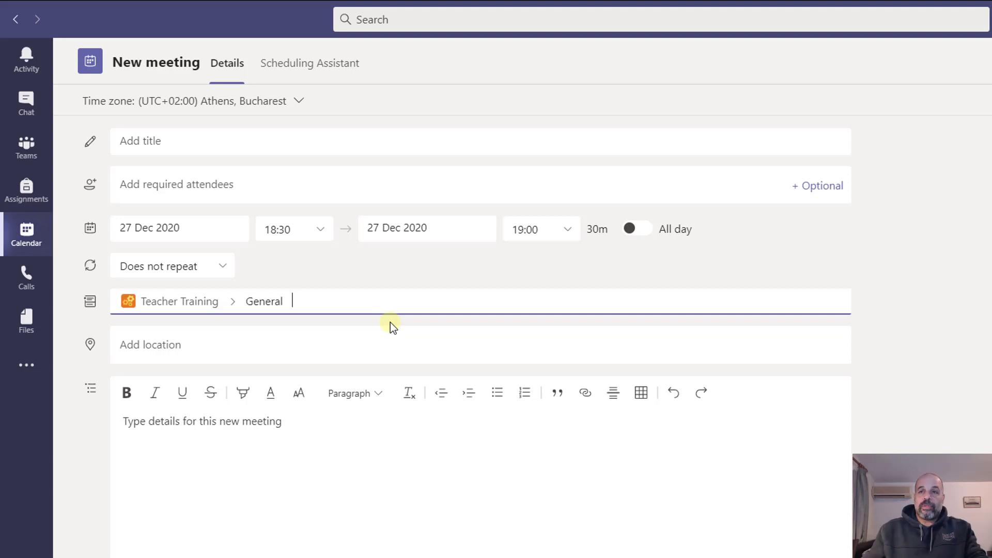
{"action": "left_click", "coordinate": [942, 49]}
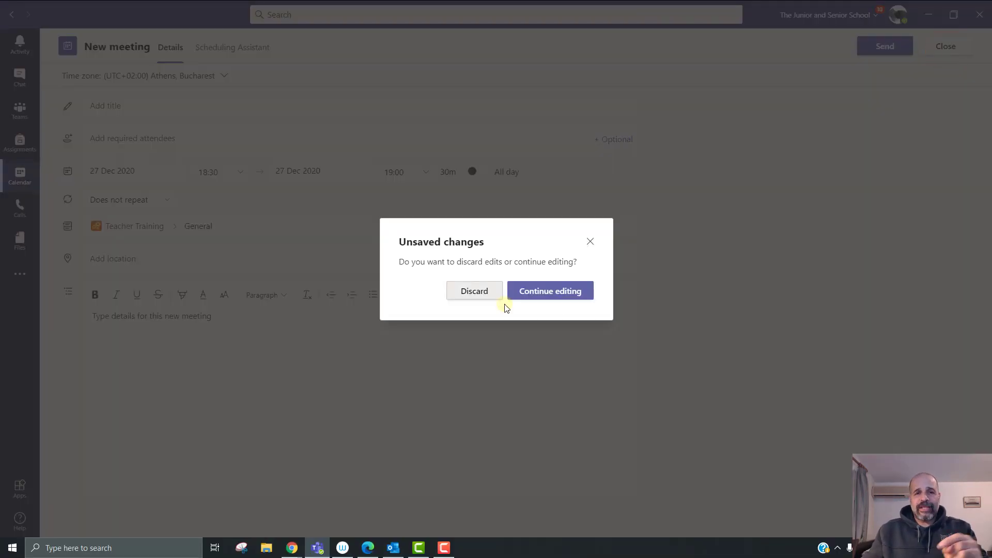
Step: Discard the unsaved meeting draft and scroll the Teams list down to Teacher Training
{"action": "left_click", "coordinate": [473, 293]}
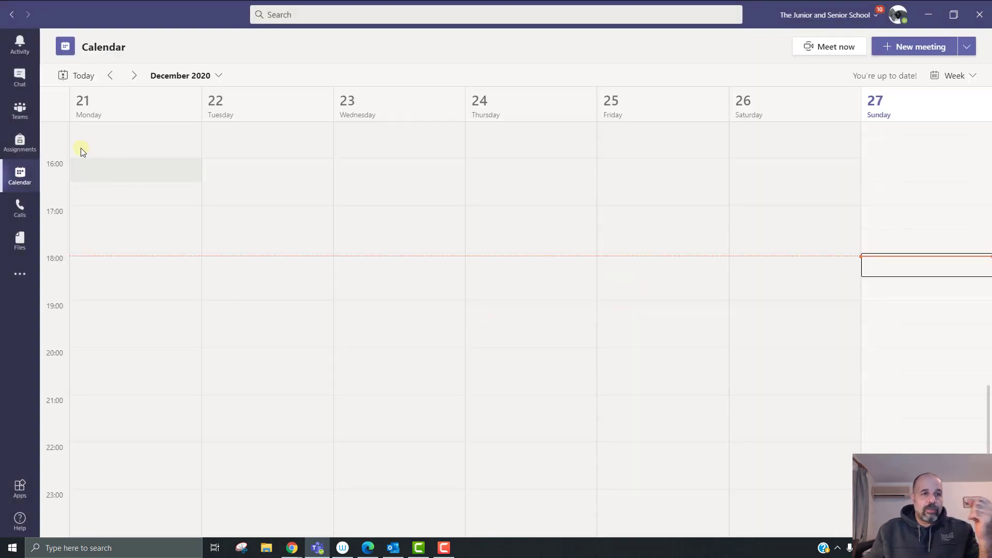
{"action": "left_click", "coordinate": [23, 119]}
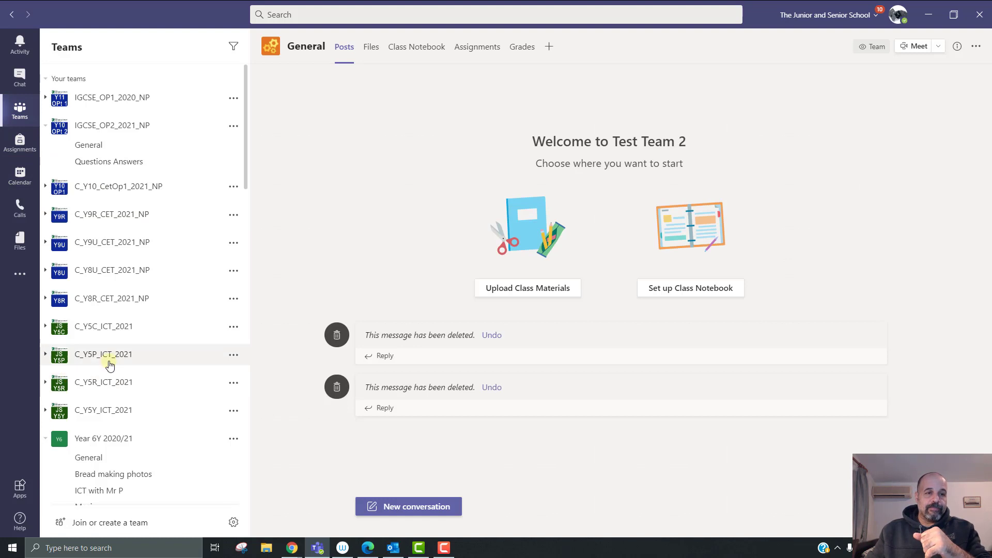
{"action": "scroll", "coordinate": [148, 368], "scroll_direction": "down", "scroll_amount": 10}
{"action": "scroll", "coordinate": [149, 367], "scroll_direction": "up", "scroll_amount": 4}
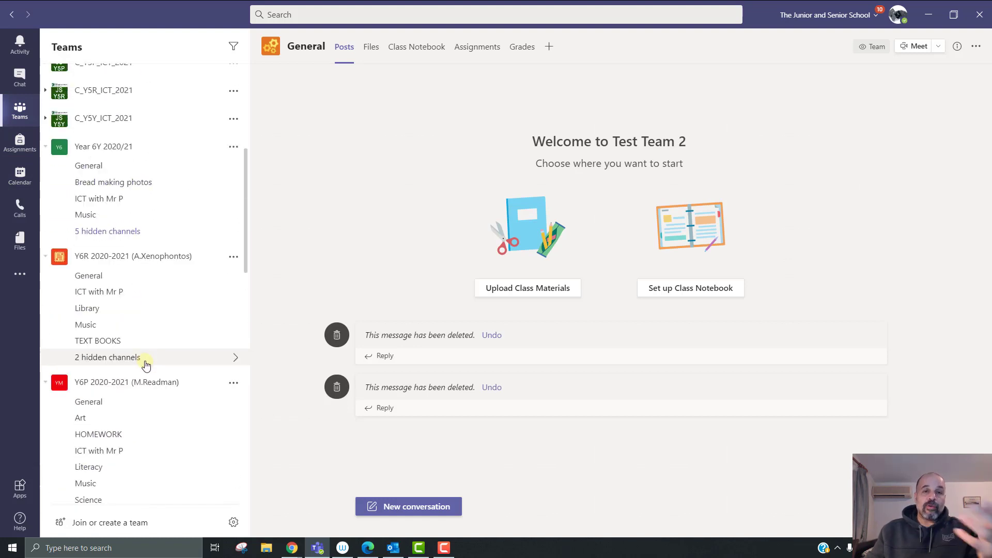
{"action": "scroll", "coordinate": [146, 366], "scroll_direction": "down", "scroll_amount": 1}
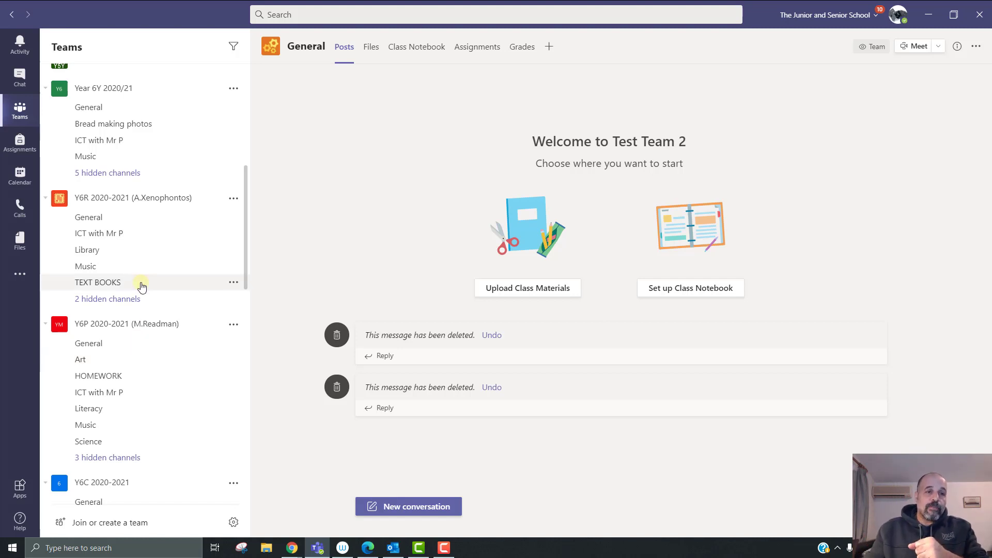
{"action": "scroll", "coordinate": [137, 325], "scroll_direction": "down", "scroll_amount": 1}
{"action": "scroll", "coordinate": [134, 317], "scroll_direction": "up", "scroll_amount": 3}
{"action": "scroll", "coordinate": [137, 321], "scroll_direction": "down", "scroll_amount": 10}
{"action": "scroll", "coordinate": [191, 392], "scroll_direction": "down", "scroll_amount": 4}
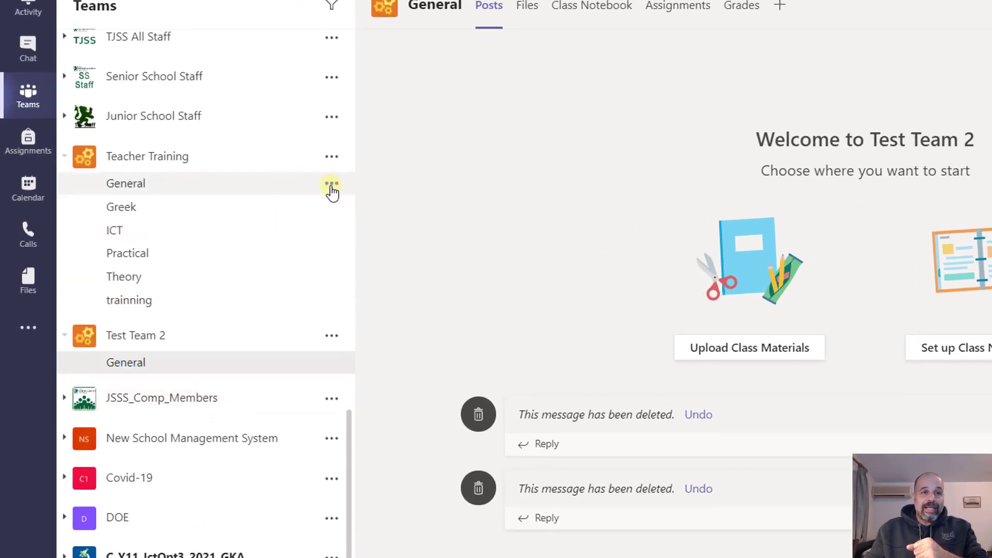
{"action": "left_click", "coordinate": [331, 184]}
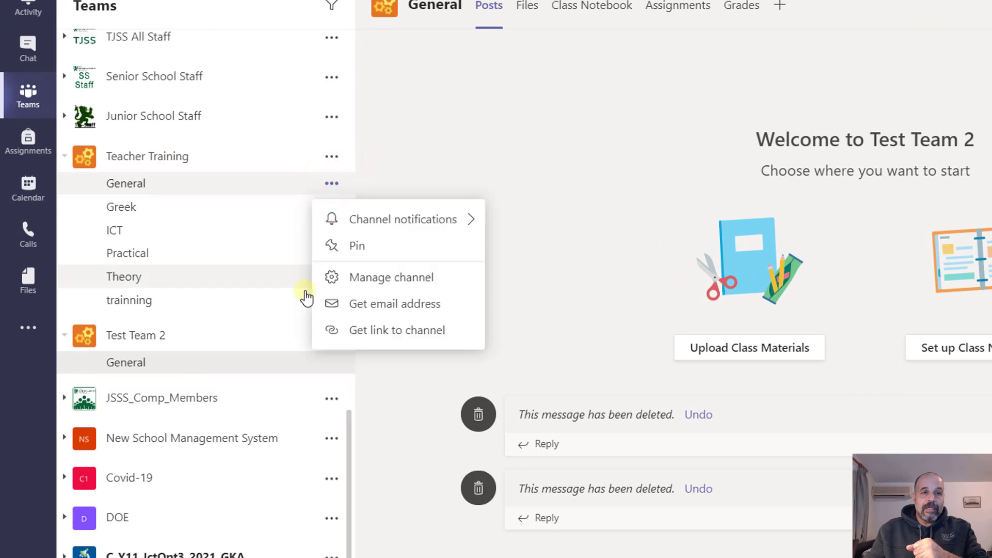
{"action": "left_click", "coordinate": [423, 306]}
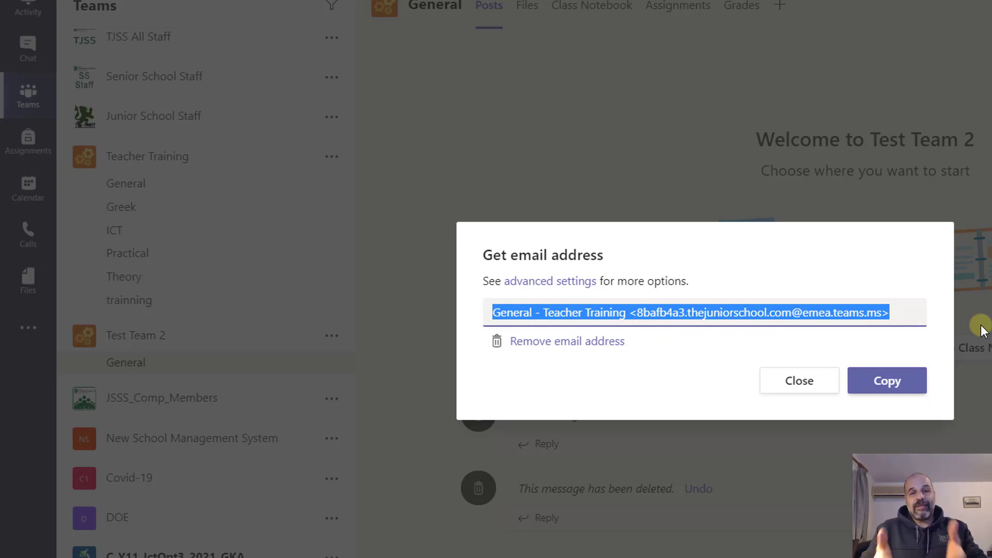
{"action": "left_click", "coordinate": [791, 382]}
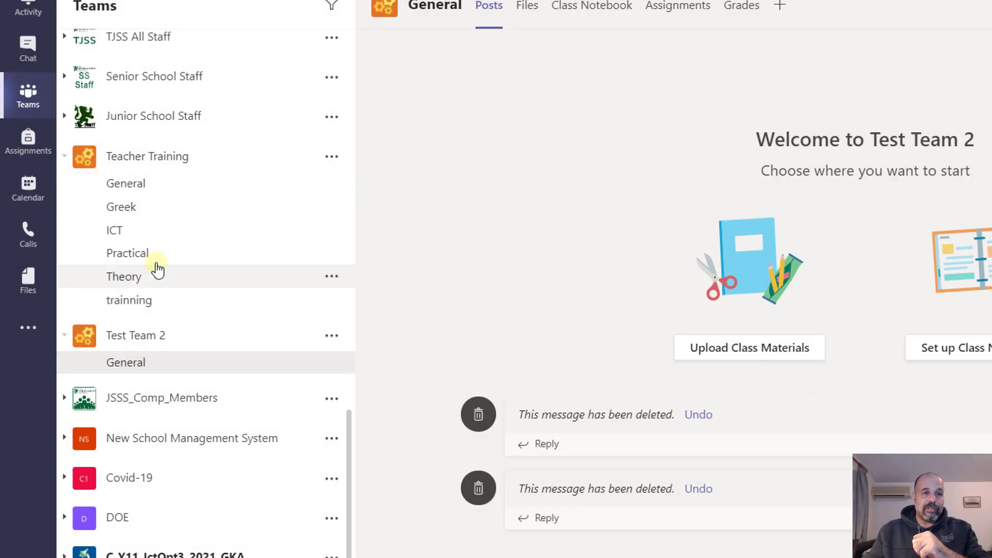
{"action": "left_click", "coordinate": [331, 276]}
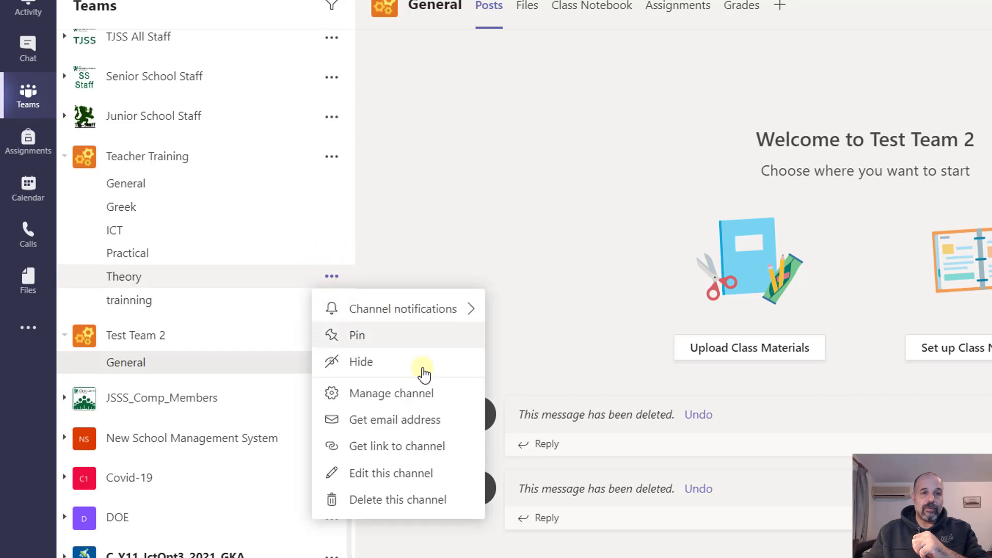
{"action": "left_click", "coordinate": [440, 419]}
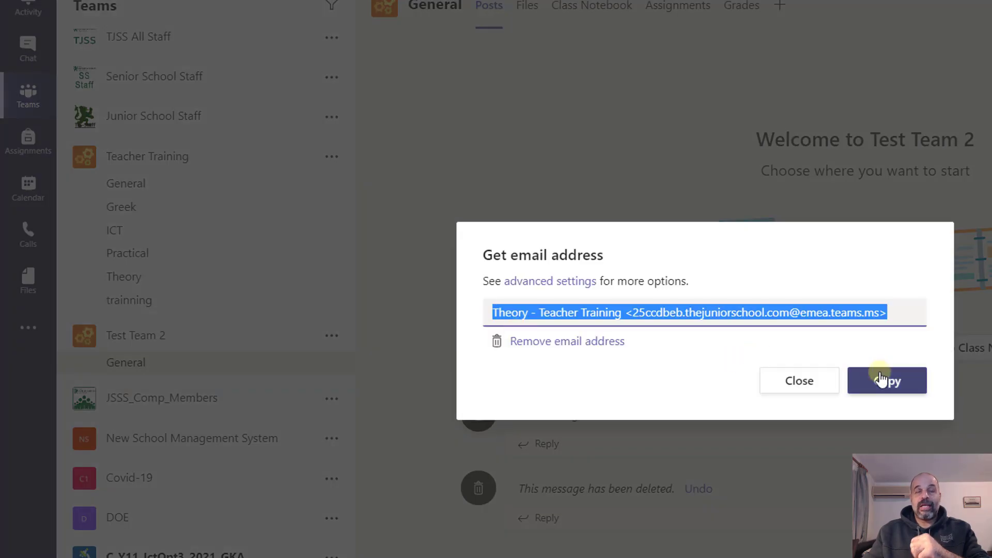
{"action": "left_click", "coordinate": [822, 384]}
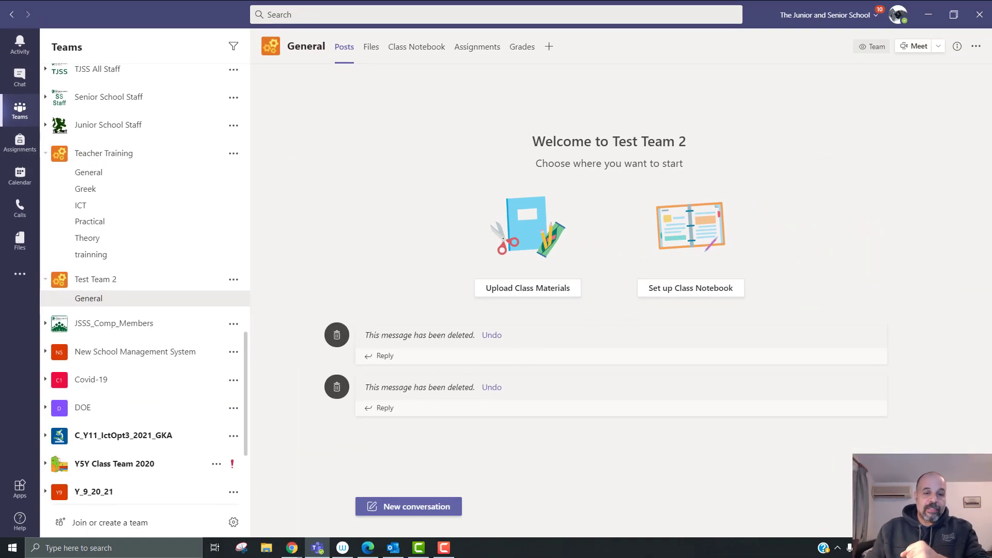
Step: Review the Teacher Training group's email addresses in the admin center, then go to Outlook calendar
{"action": "left_click", "coordinate": [292, 548]}
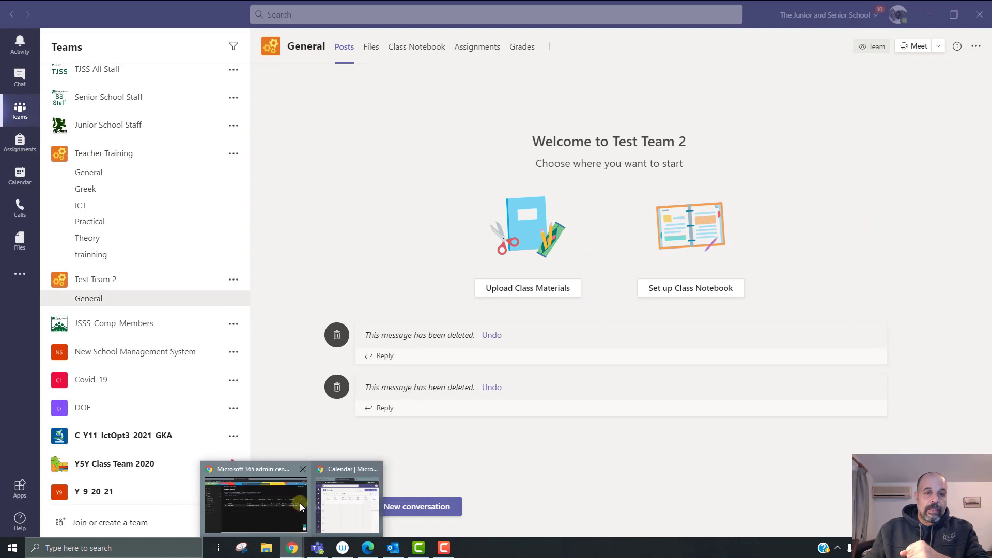
{"action": "left_click", "coordinate": [274, 500]}
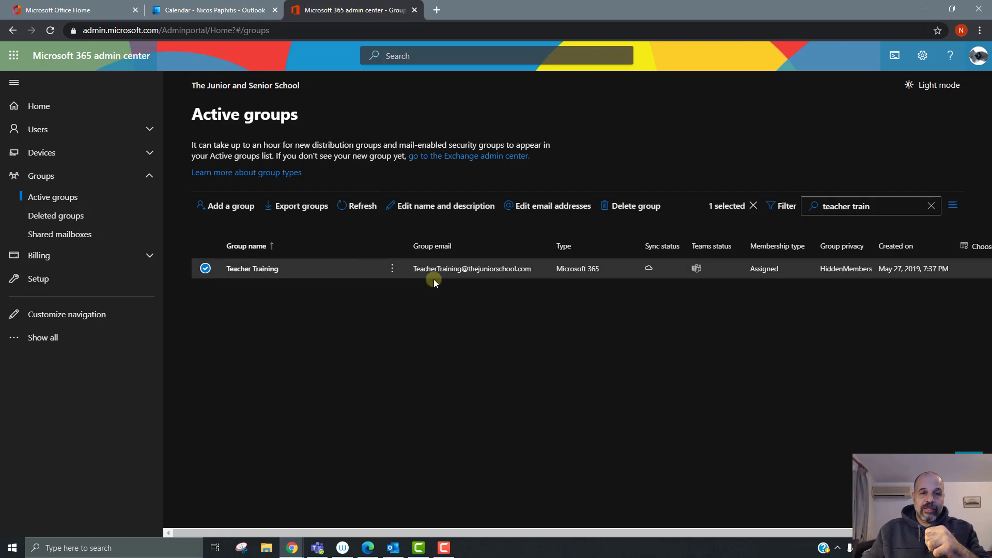
{"action": "left_click", "coordinate": [259, 268]}
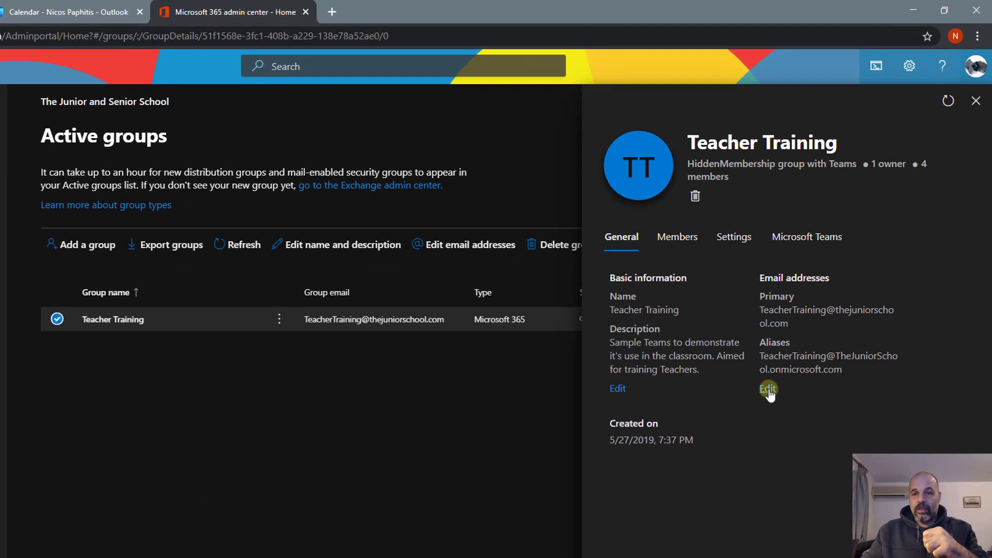
{"action": "left_click", "coordinate": [768, 389]}
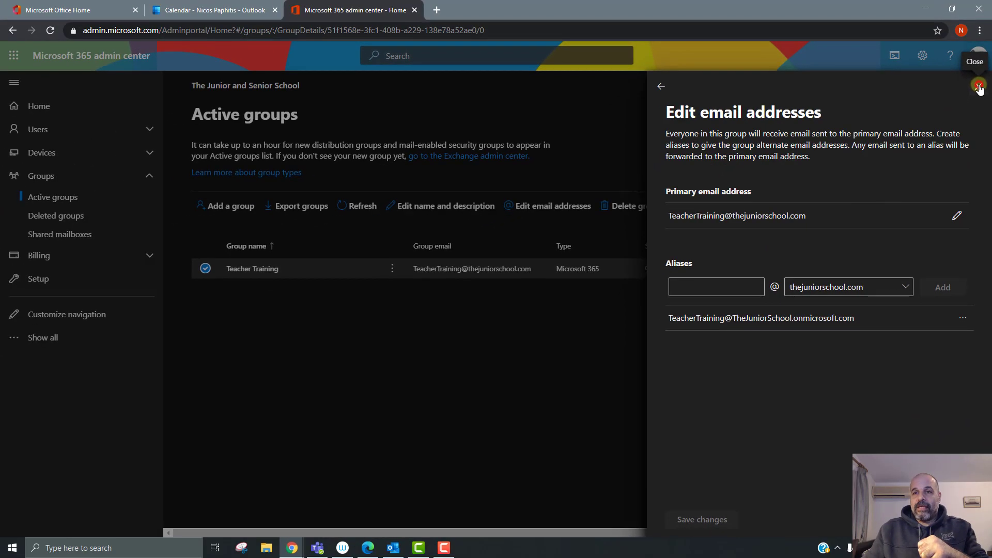
{"action": "left_click", "coordinate": [978, 86]}
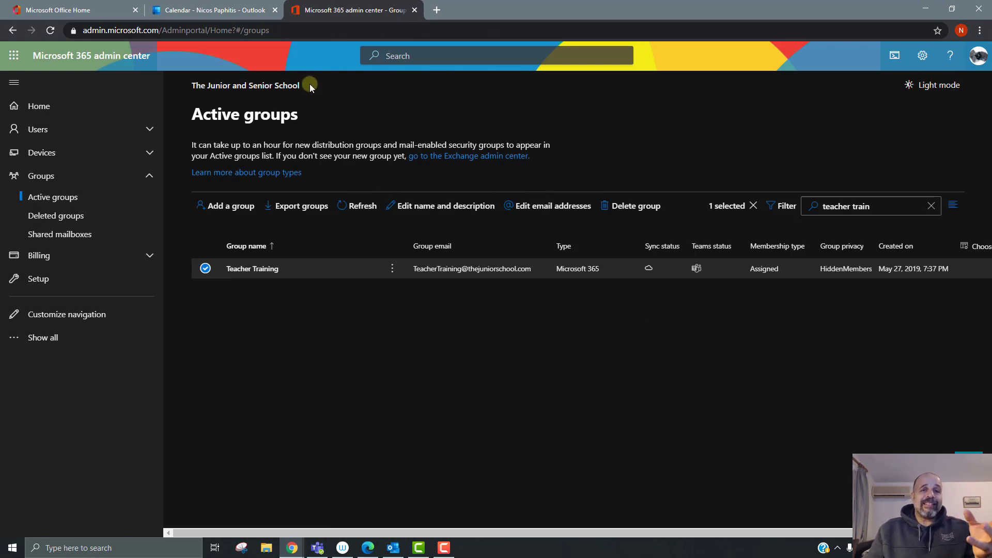
{"action": "left_click", "coordinate": [220, 10]}
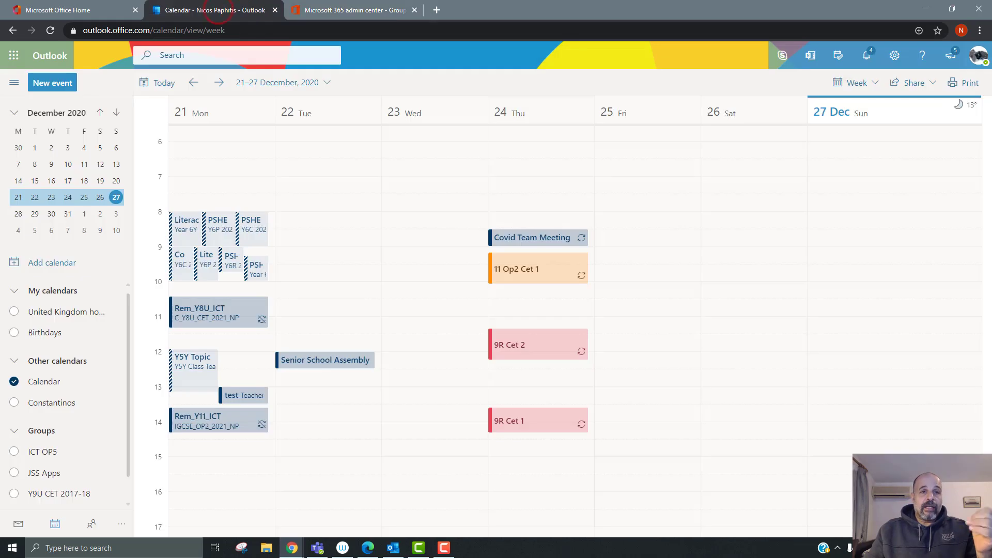
Step: Start a new Outlook event on Sunday 27/12/2020, 18:30–19:00
{"action": "left_click", "coordinate": [78, 10]}
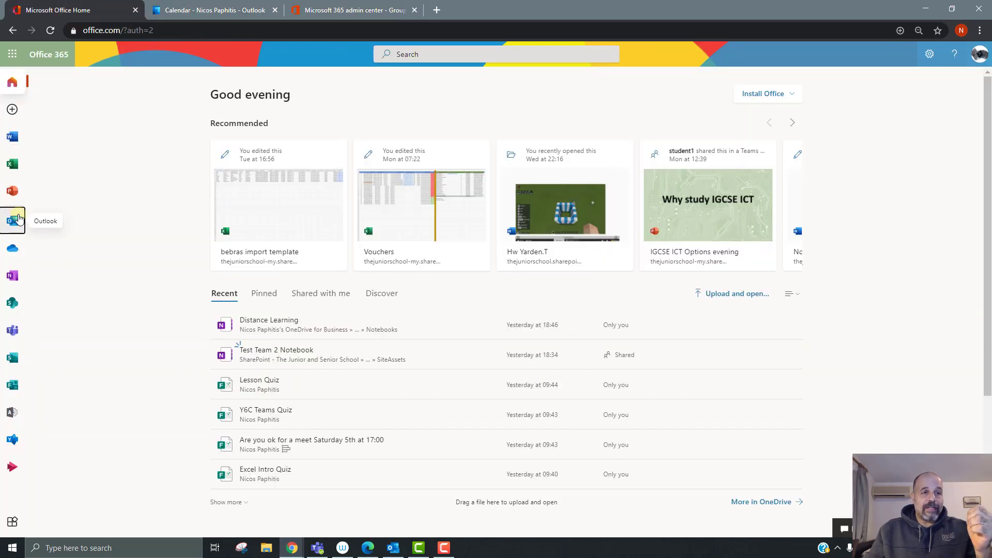
{"action": "left_click", "coordinate": [202, 11]}
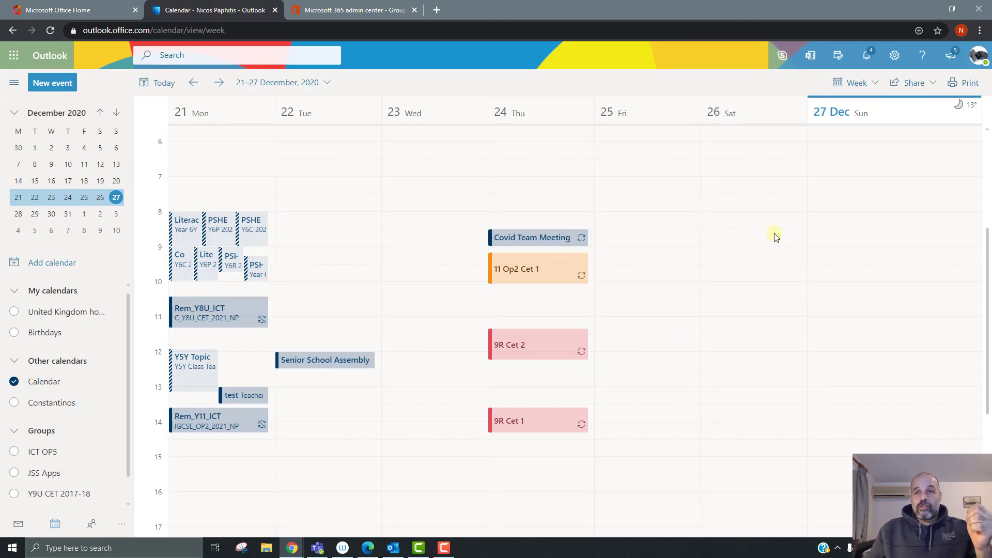
{"action": "scroll", "coordinate": [865, 294], "scroll_direction": "down", "scroll_amount": 5}
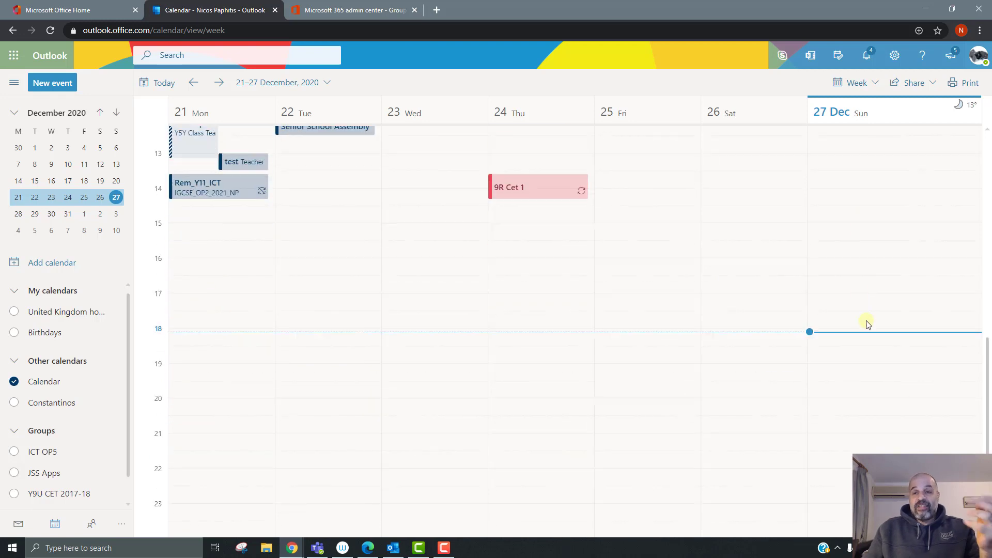
{"action": "scroll", "coordinate": [819, 261], "scroll_direction": "up", "scroll_amount": 2}
{"action": "scroll", "coordinate": [820, 261], "scroll_direction": "down", "scroll_amount": 2}
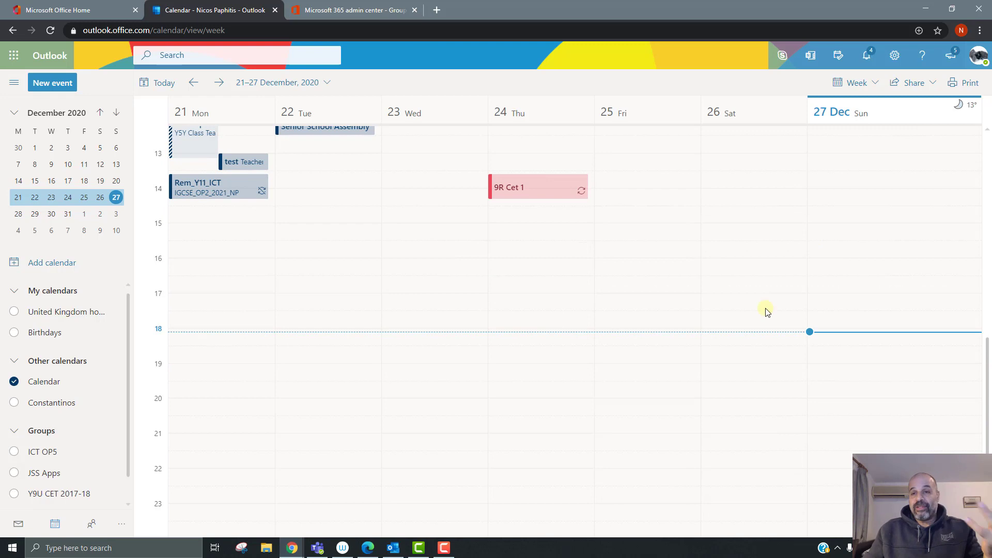
{"action": "scroll", "coordinate": [775, 352], "scroll_direction": "up", "scroll_amount": 5}
{"action": "scroll", "coordinate": [778, 351], "scroll_direction": "down", "scroll_amount": 5}
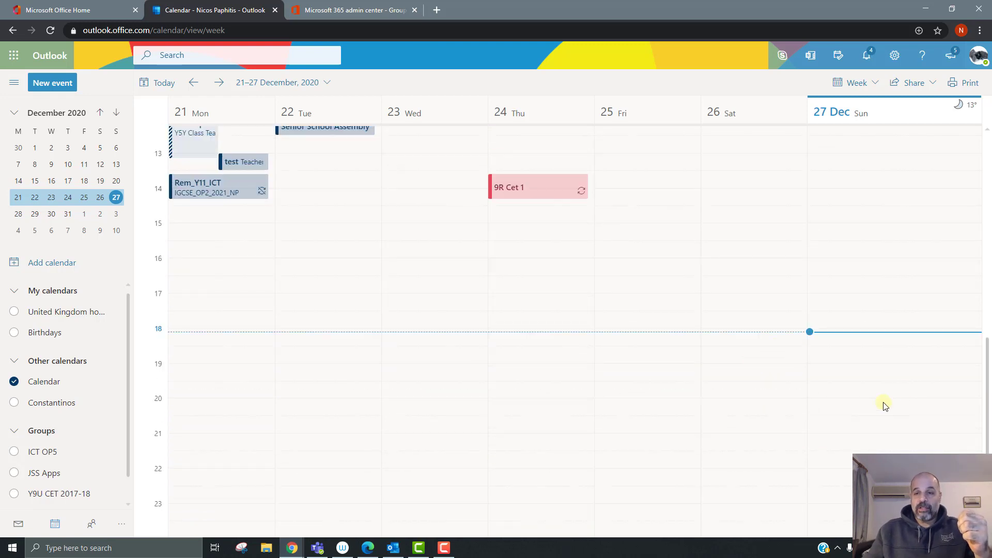
{"action": "left_click", "coordinate": [860, 358]}
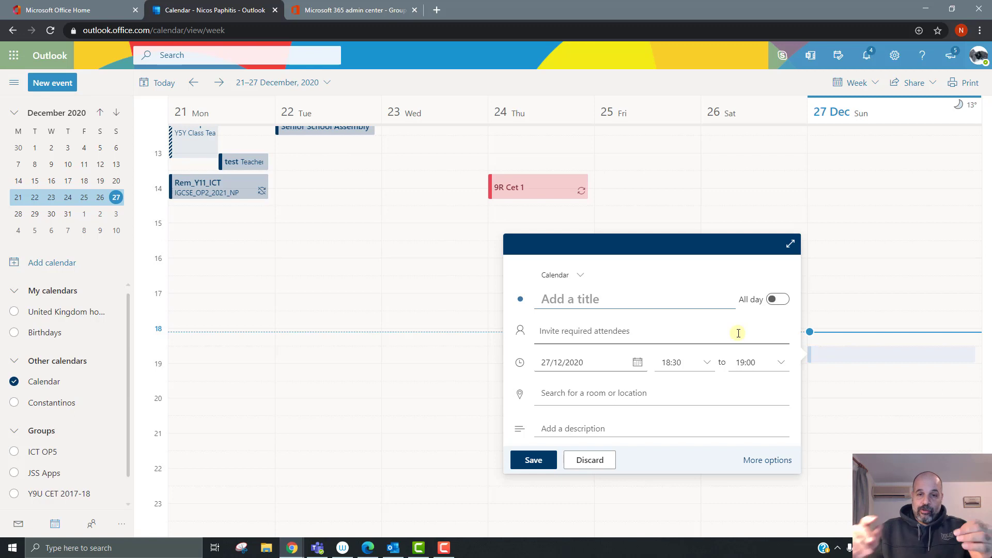
Step: Expand to the full event form and title it 'Multi Teams meet 1'
{"action": "left_click", "coordinate": [768, 461]}
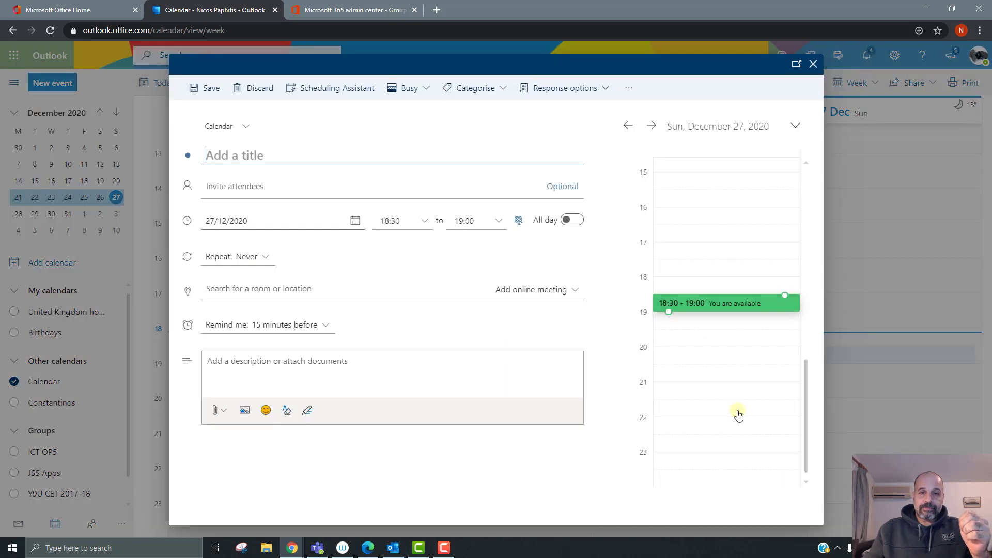
{"action": "left_click", "coordinate": [317, 153]}
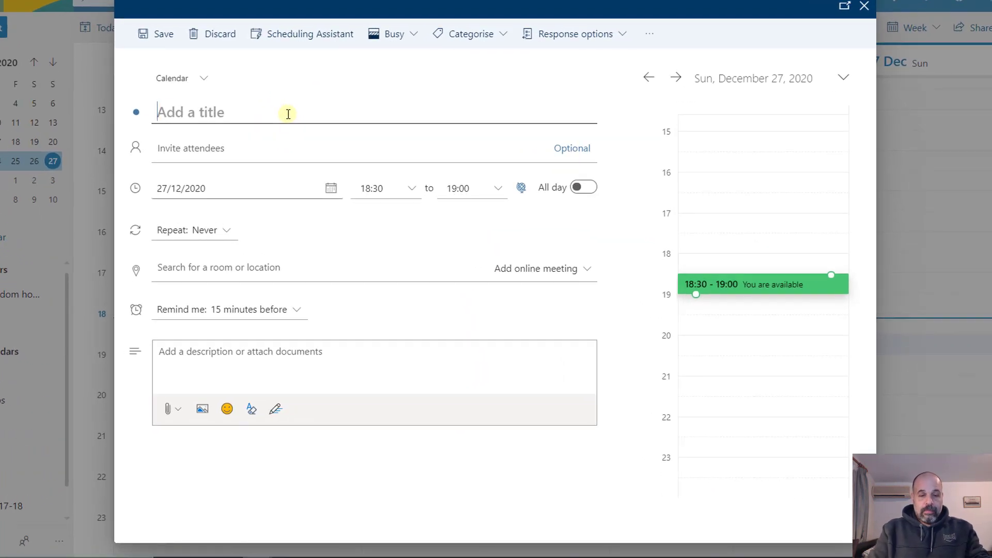
{"action": "type", "text": "Multi Teams"}
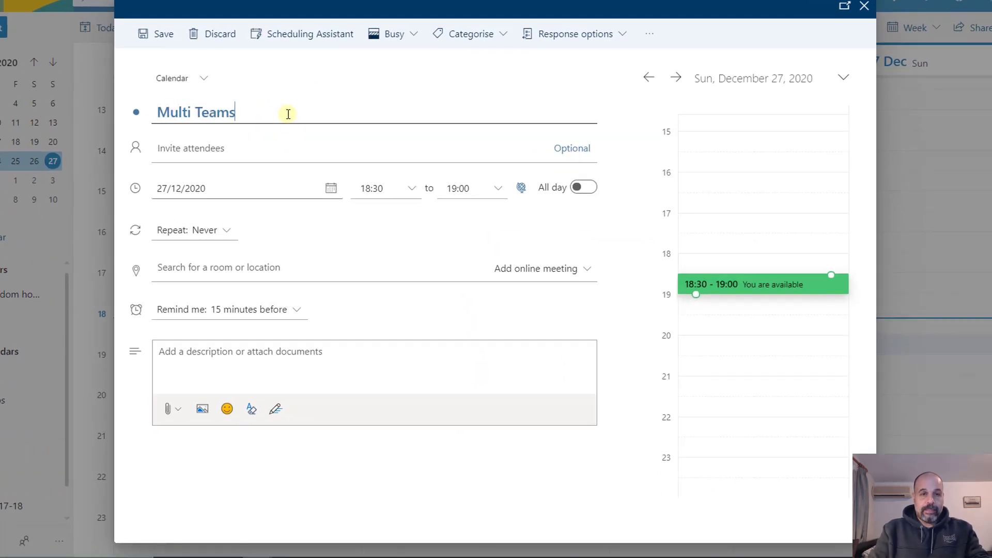
{"action": "type", "text": " meet 1"}
Step: Invite the Teacher Training and Test Team 2 groups as attendees
{"action": "left_click", "coordinate": [228, 153]}
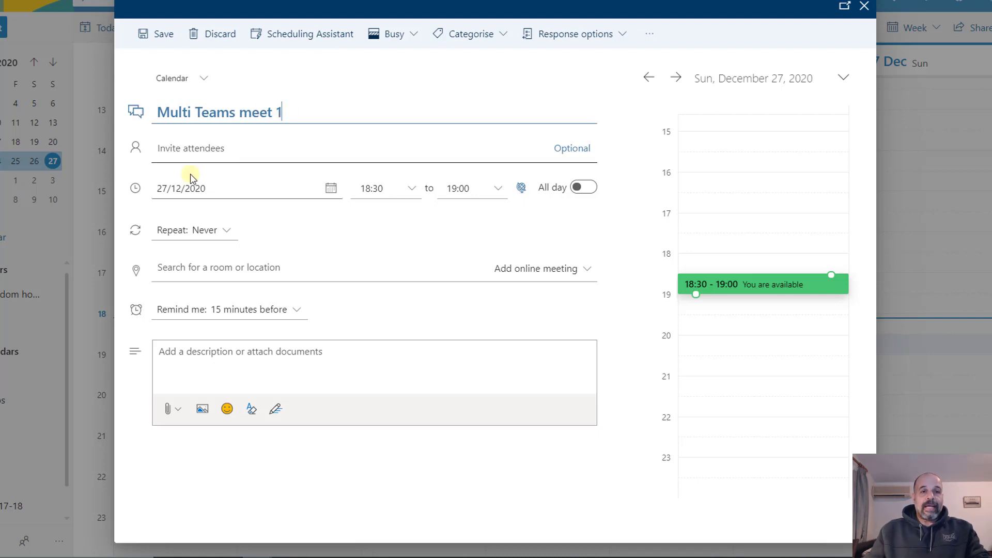
{"action": "left_click", "coordinate": [210, 153]}
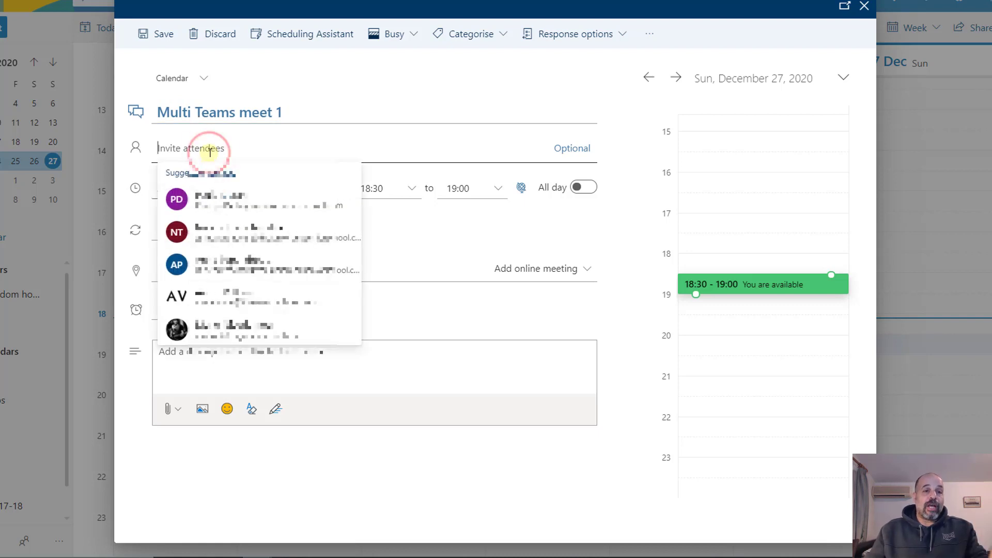
{"action": "type", "text": "tea"}
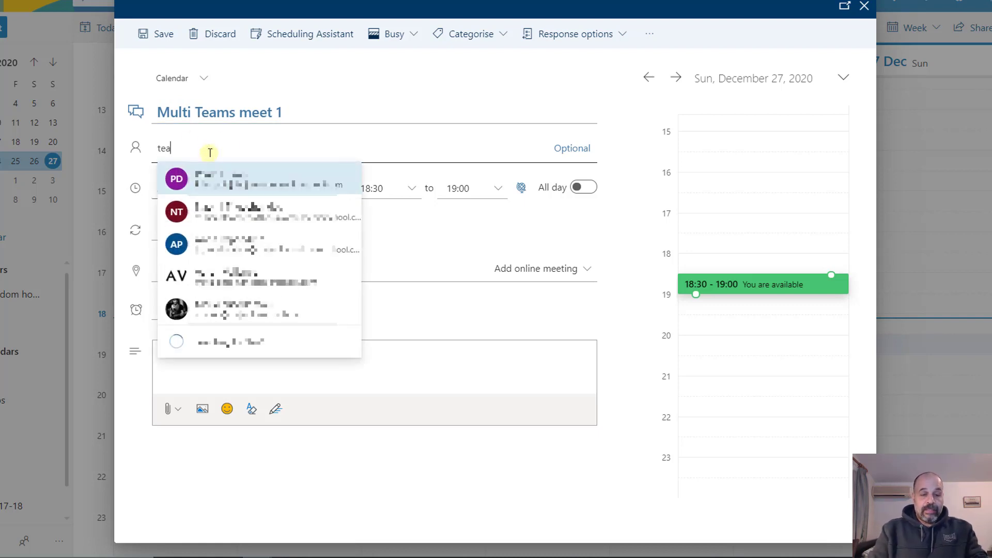
{"action": "type", "text": "cher tra"}
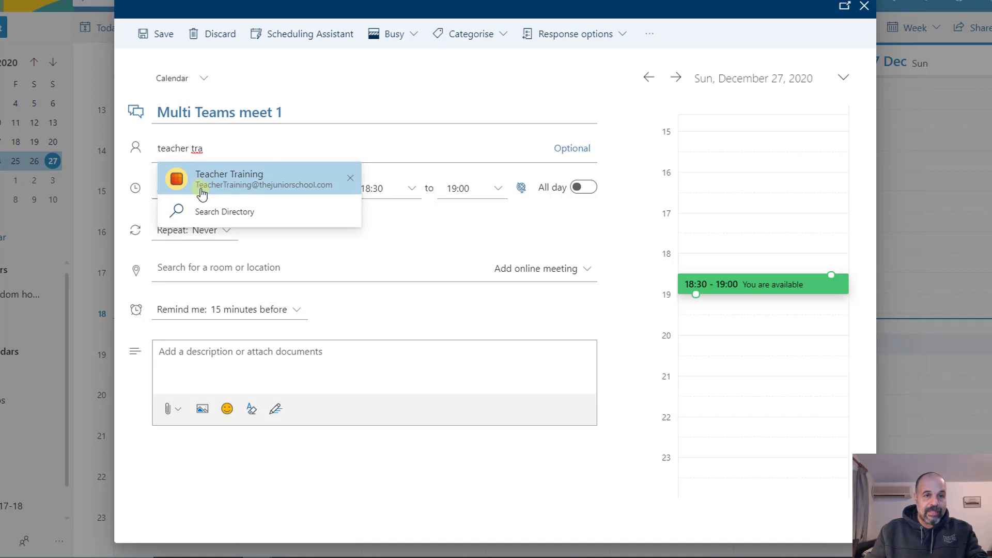
{"action": "left_click", "coordinate": [258, 186]}
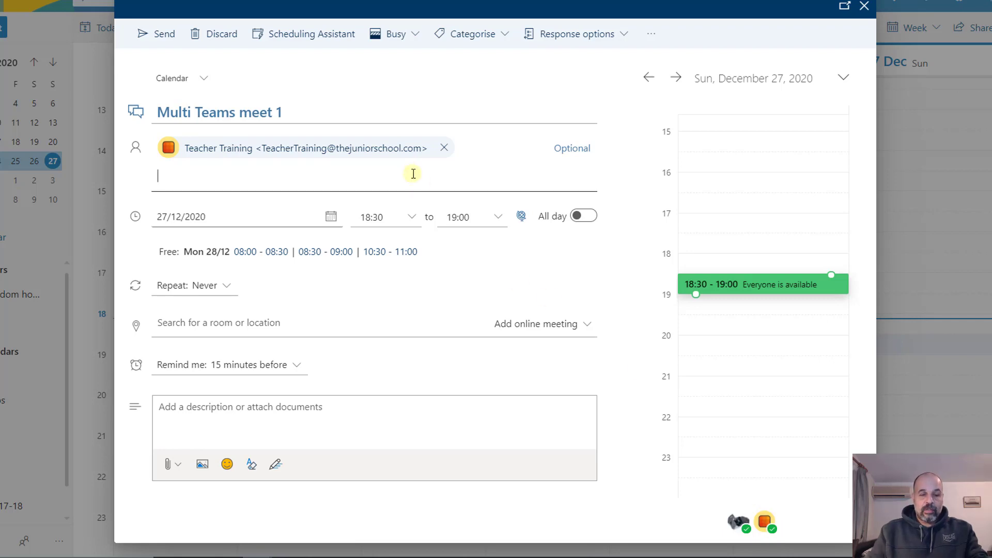
{"action": "type", "text": "Test team"}
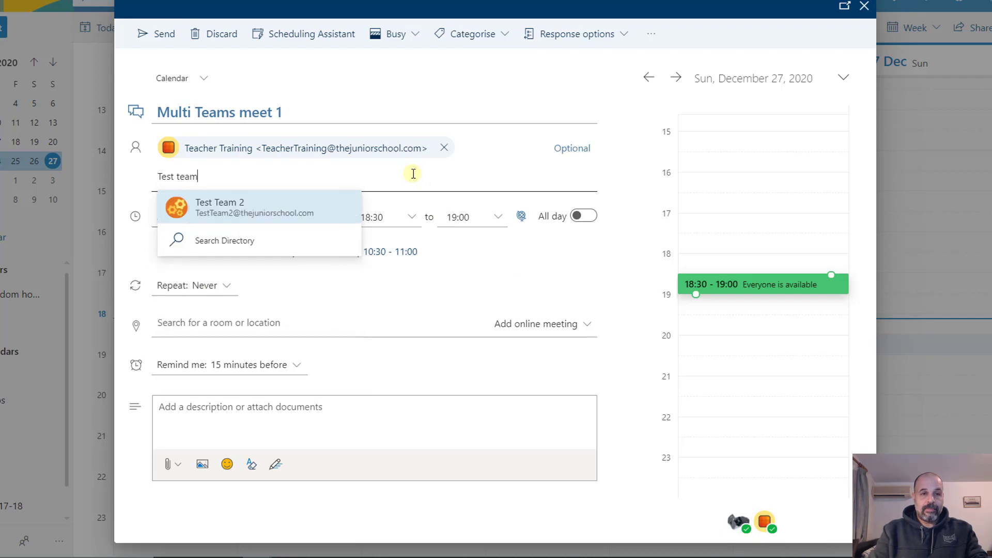
{"action": "left_click", "coordinate": [285, 209]}
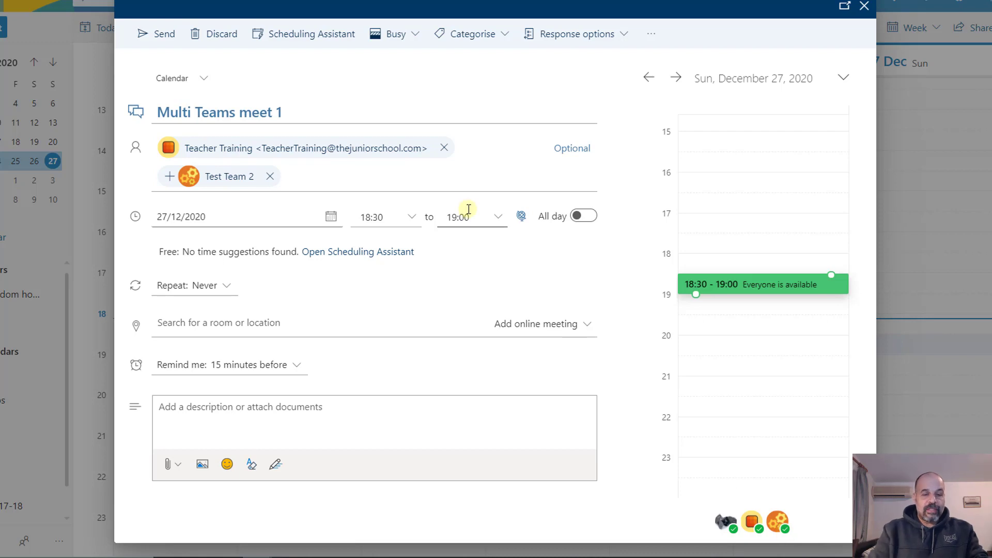
{"action": "type", "text": "test"}
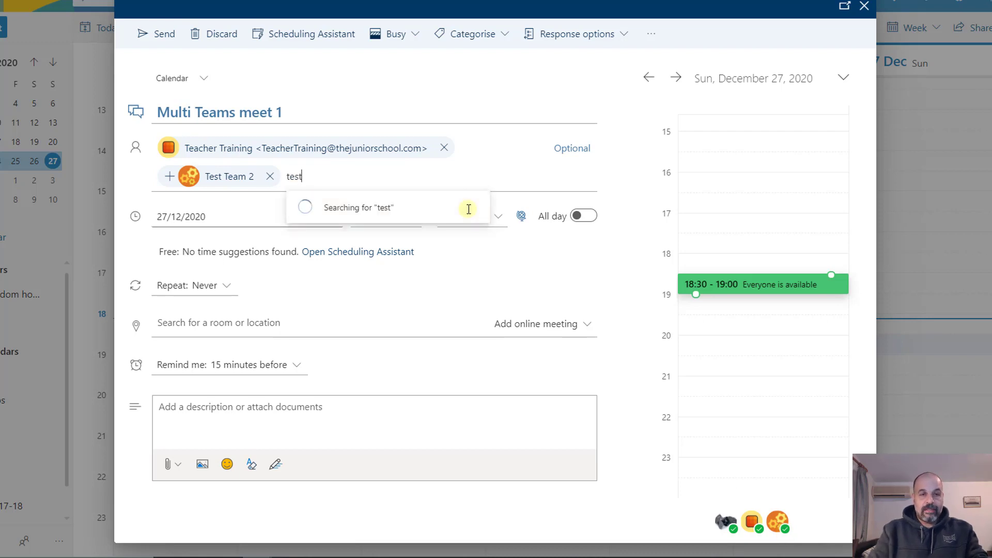
{"action": "type", "text": " teem"}
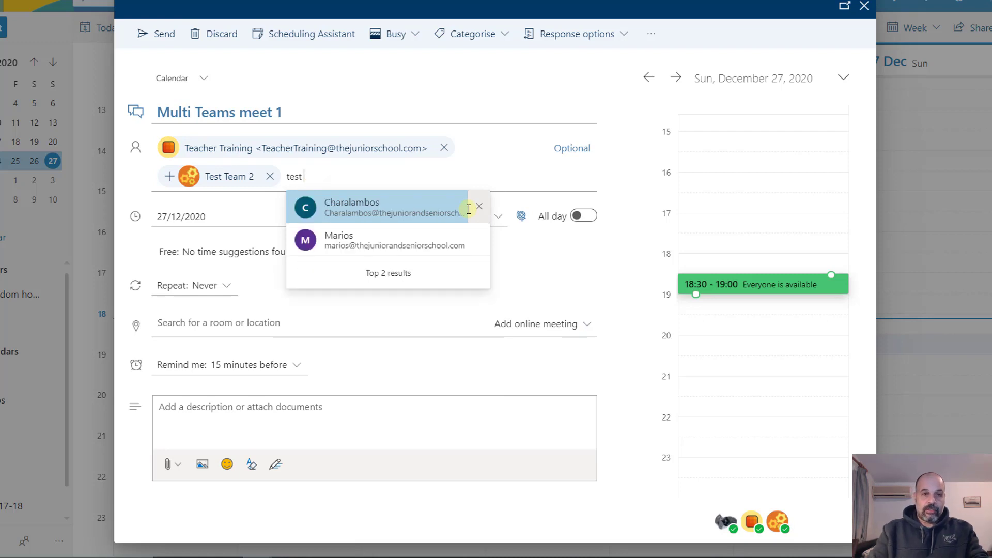
{"action": "key", "text": "BackSpace"}
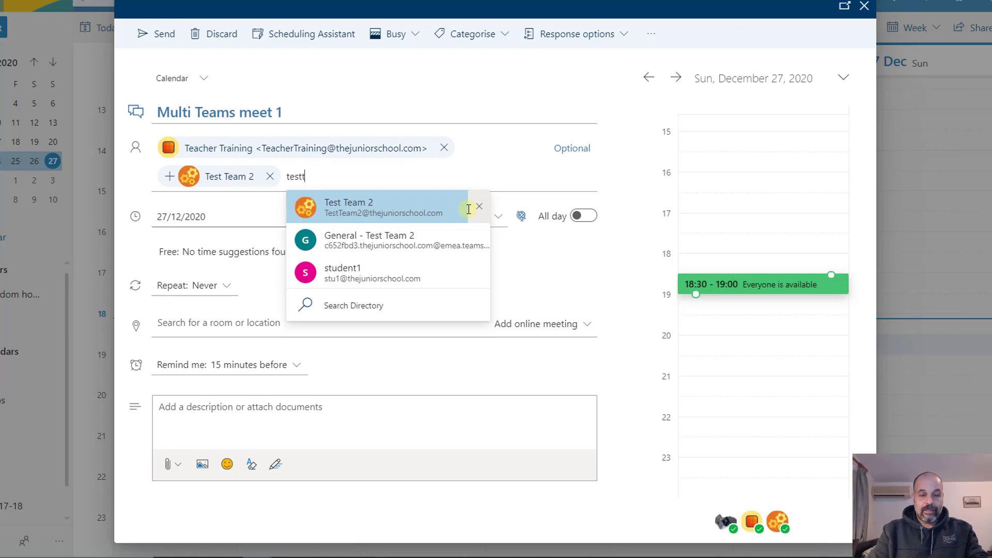
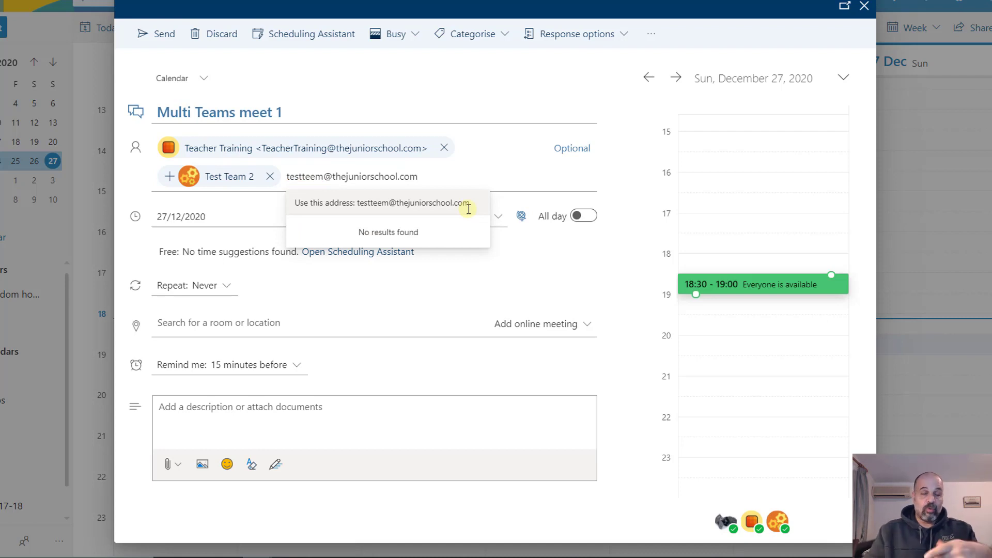
{"action": "left_click", "coordinate": [504, 266]}
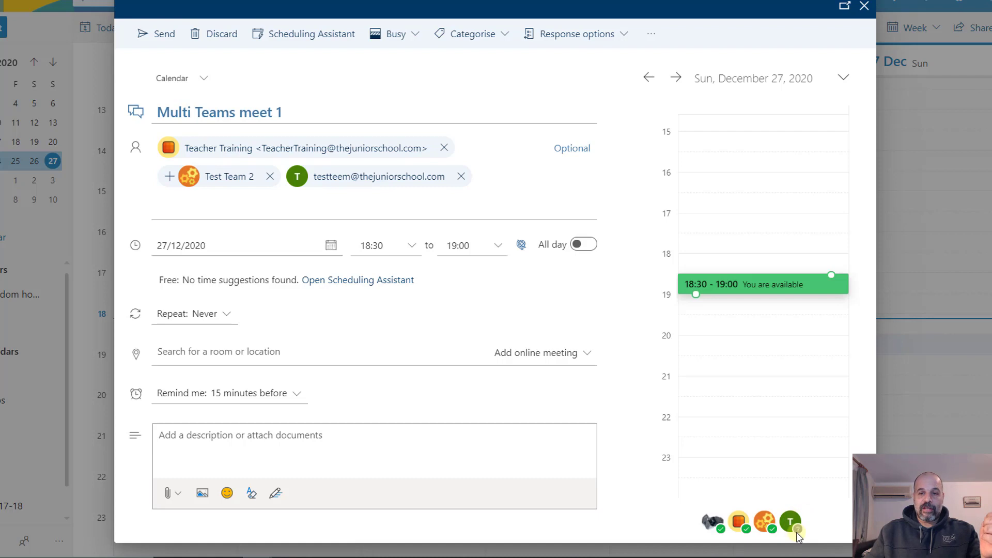
{"action": "left_click", "coordinate": [461, 176]}
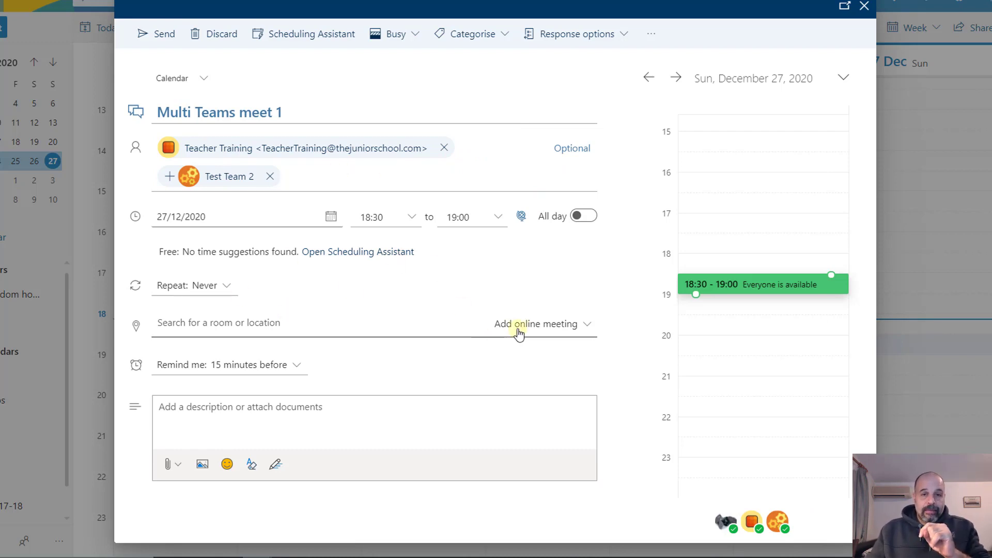
Step: Make the event a Teams meeting, describe it as 'Lesson all Y6', and send it
{"action": "left_click", "coordinate": [587, 324]}
{"action": "left_click", "coordinate": [525, 370]}
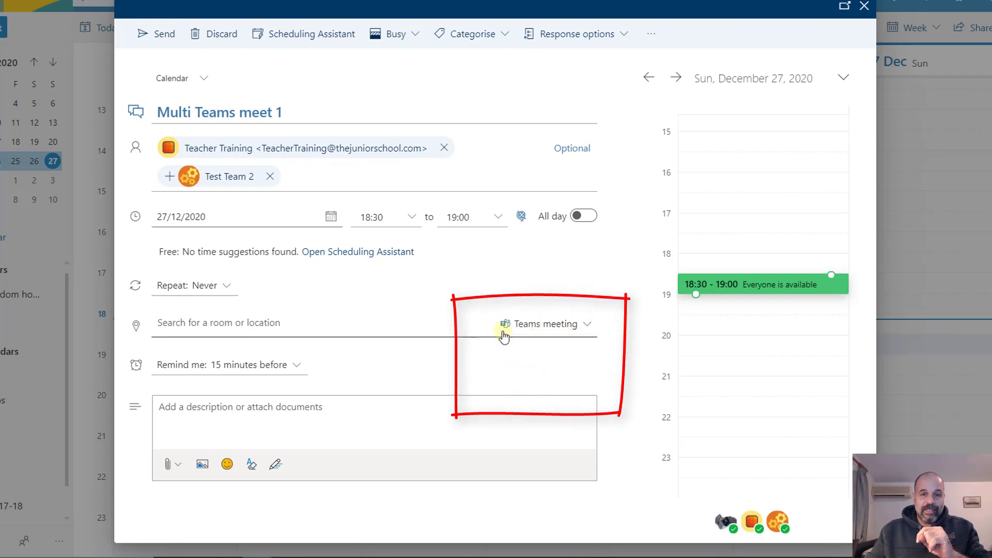
{"action": "left_click", "coordinate": [187, 434]}
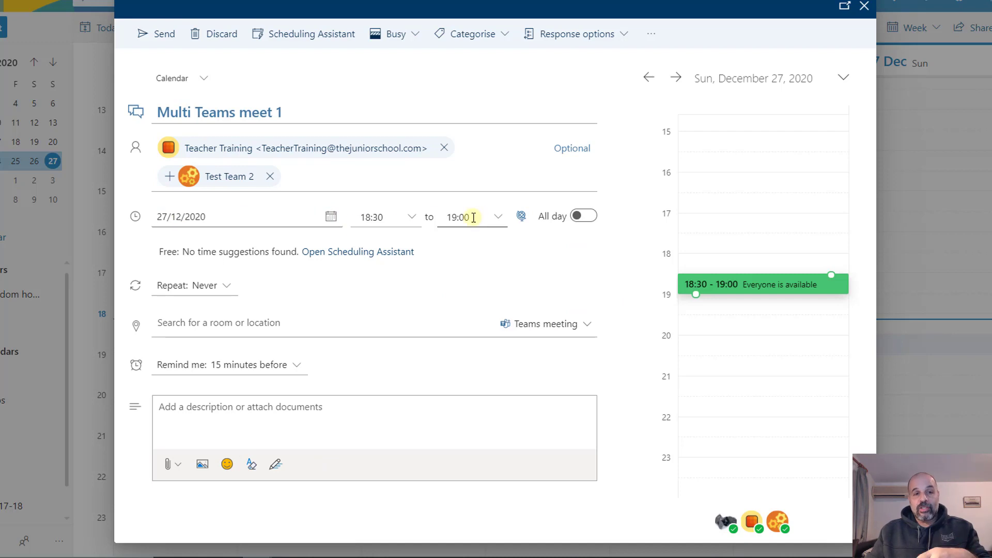
{"action": "left_click", "coordinate": [270, 432]}
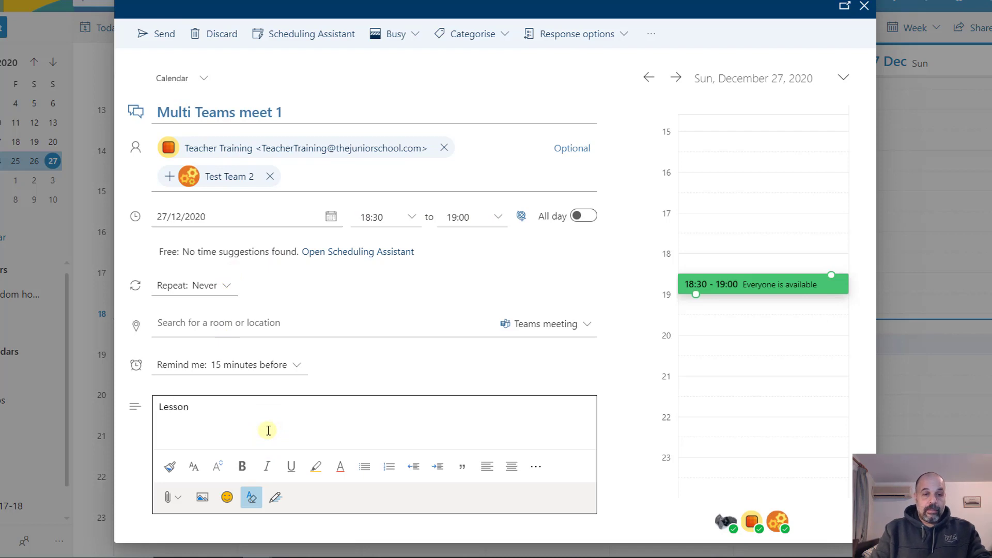
{"action": "type", "text": "Lesson all Y6"}
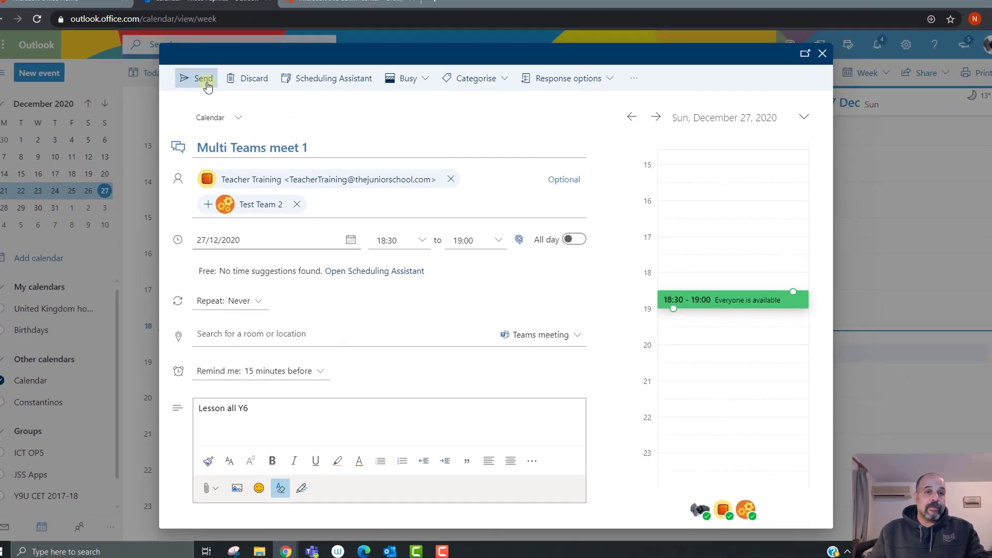
{"action": "left_click", "coordinate": [205, 82]}
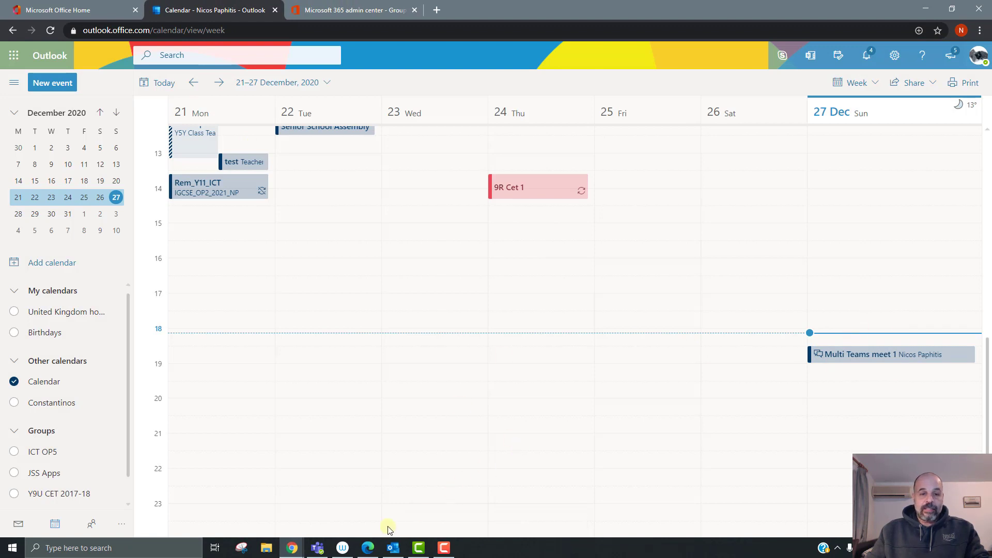
Step: Check the new meeting in the Teams desktop calendar
{"action": "left_click", "coordinate": [317, 549]}
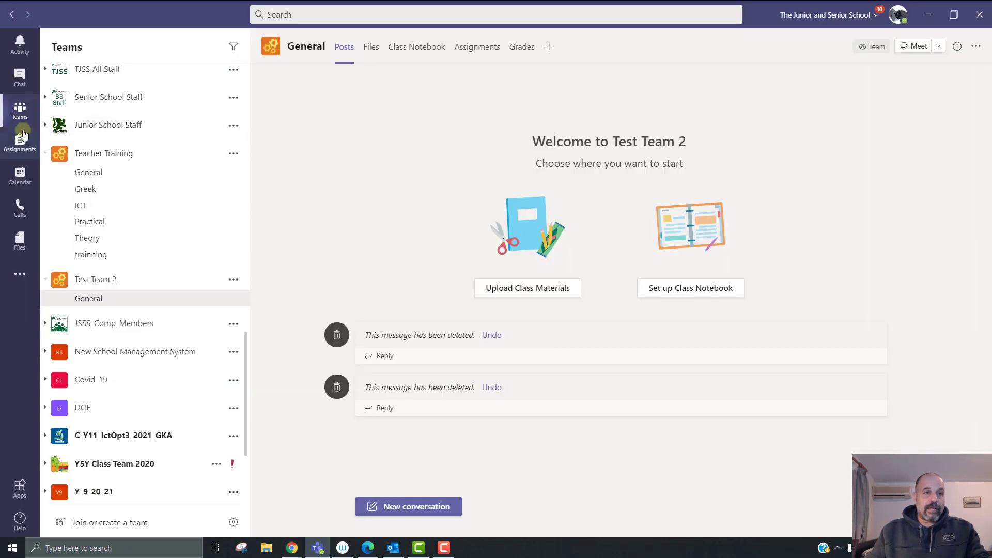
{"action": "left_click", "coordinate": [20, 176]}
{"action": "scroll", "coordinate": [549, 300], "scroll_direction": "up", "scroll_amount": 3}
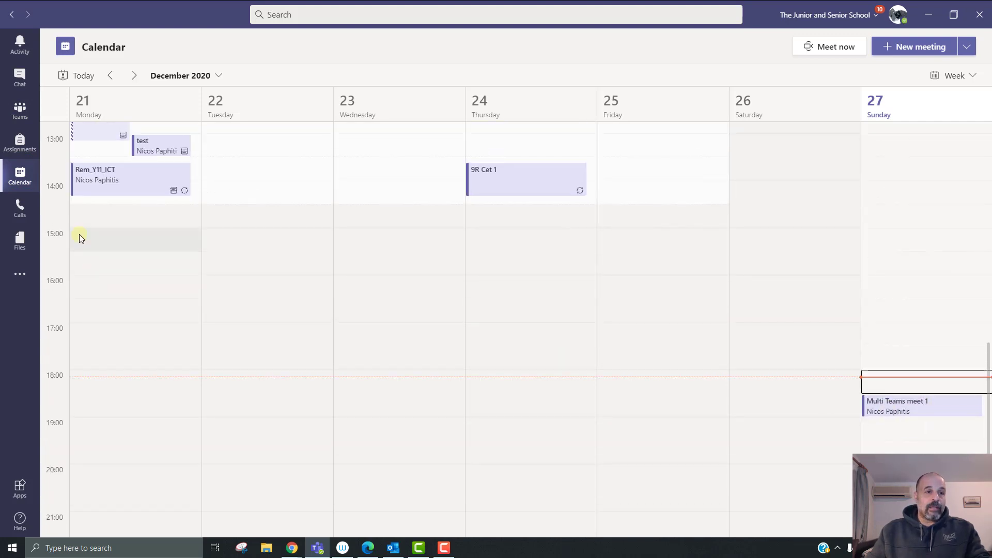
Step: Show the Teacher Training team's members and guests on its Manage team page
{"action": "left_click", "coordinate": [24, 126]}
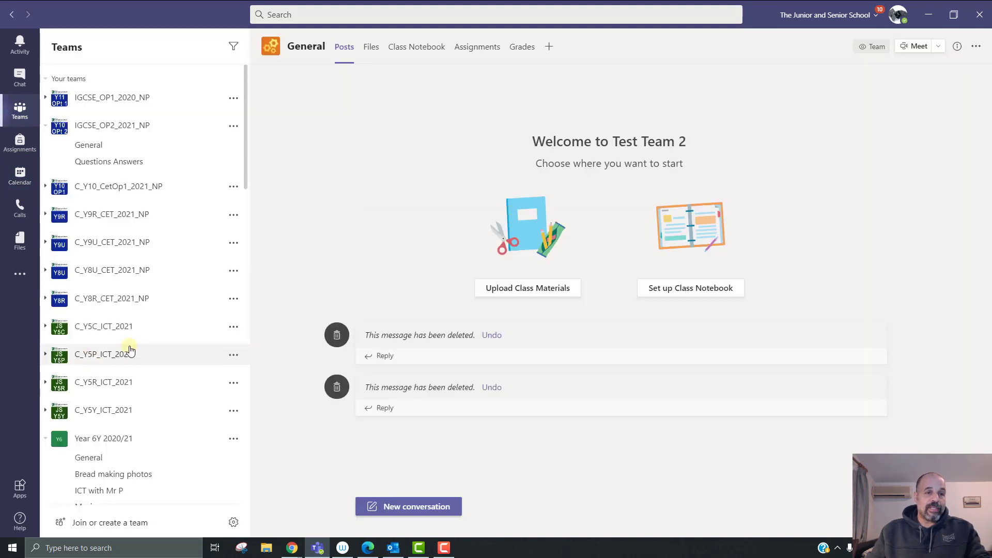
{"action": "scroll", "coordinate": [132, 343], "scroll_direction": "down", "scroll_amount": 5}
{"action": "scroll", "coordinate": [132, 343], "scroll_direction": "down", "scroll_amount": 9}
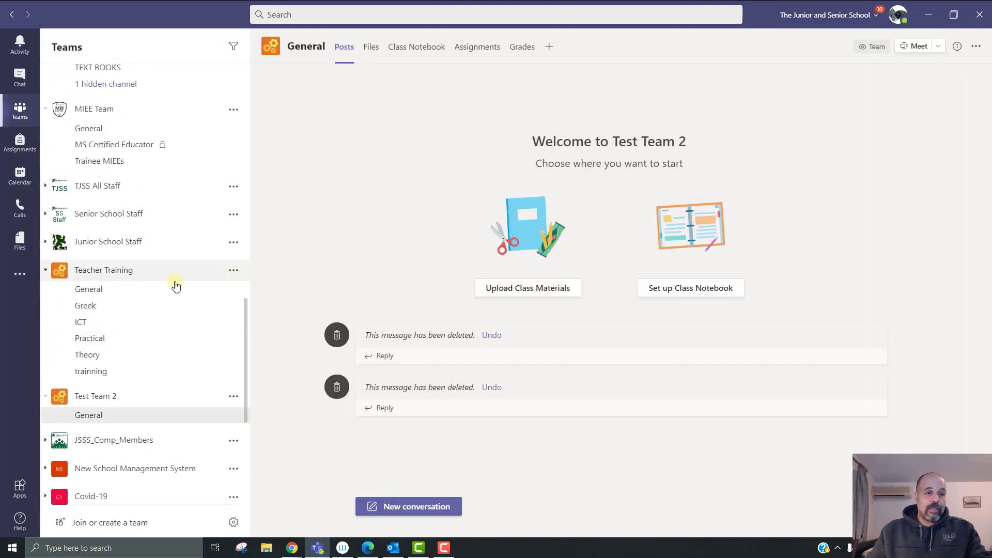
{"action": "left_click", "coordinate": [236, 271]}
{"action": "left_click", "coordinate": [297, 324]}
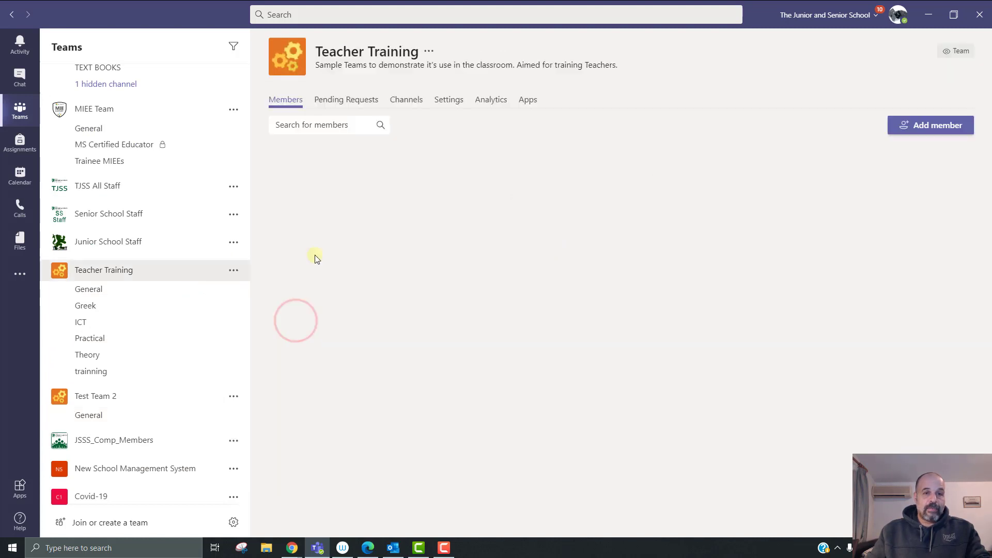
{"action": "left_click", "coordinate": [330, 228]}
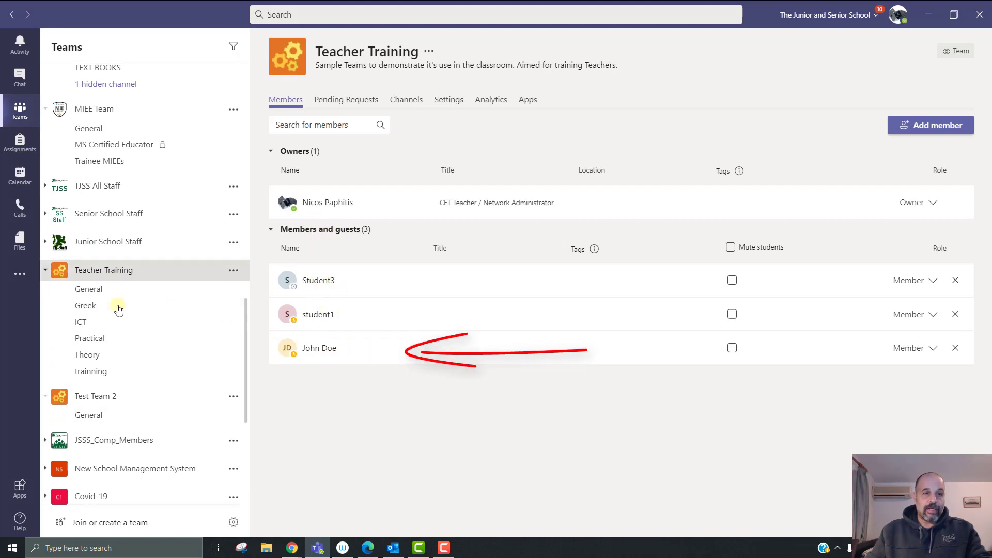
Step: Show Test Team 2's members and guests on its Manage team page
{"action": "left_click", "coordinate": [233, 396]}
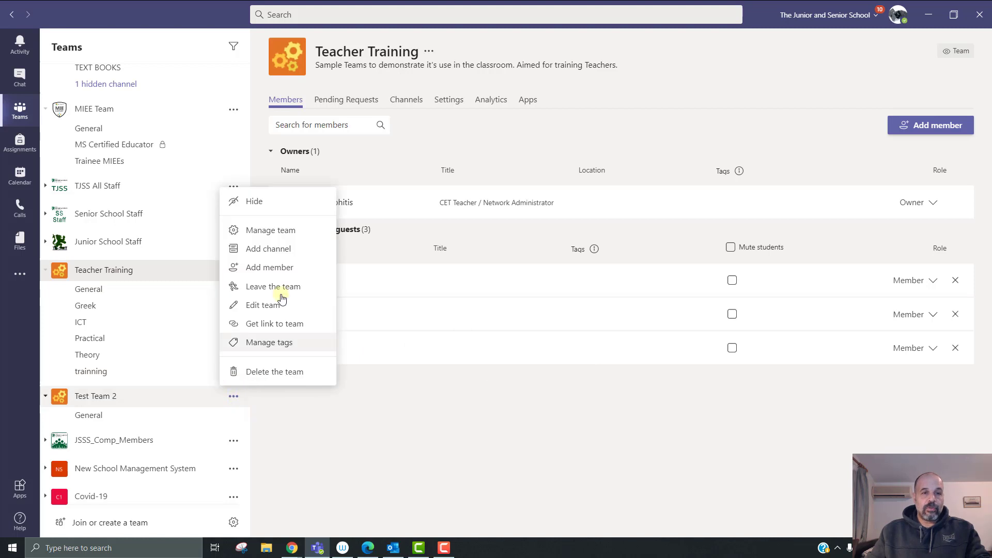
{"action": "left_click", "coordinate": [274, 230]}
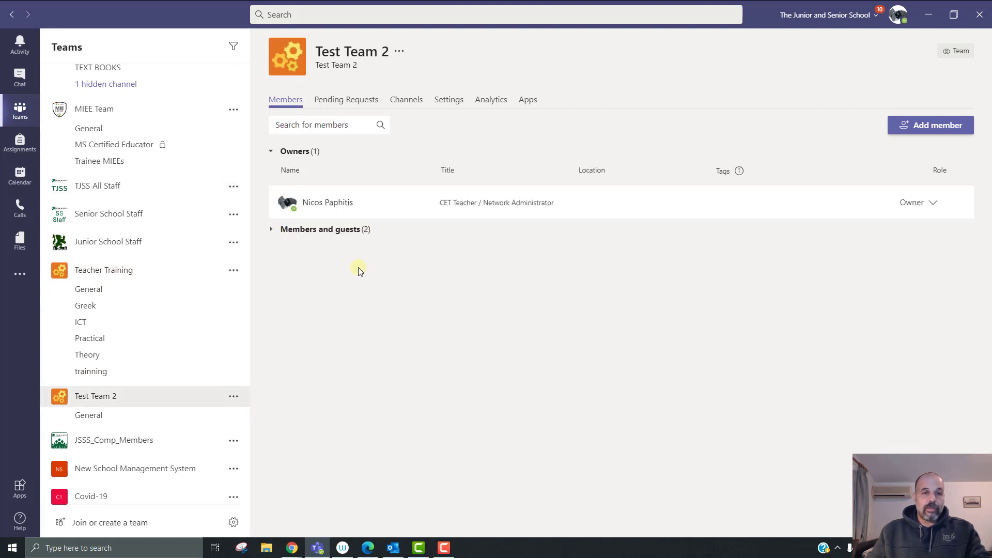
{"action": "left_click", "coordinate": [326, 229]}
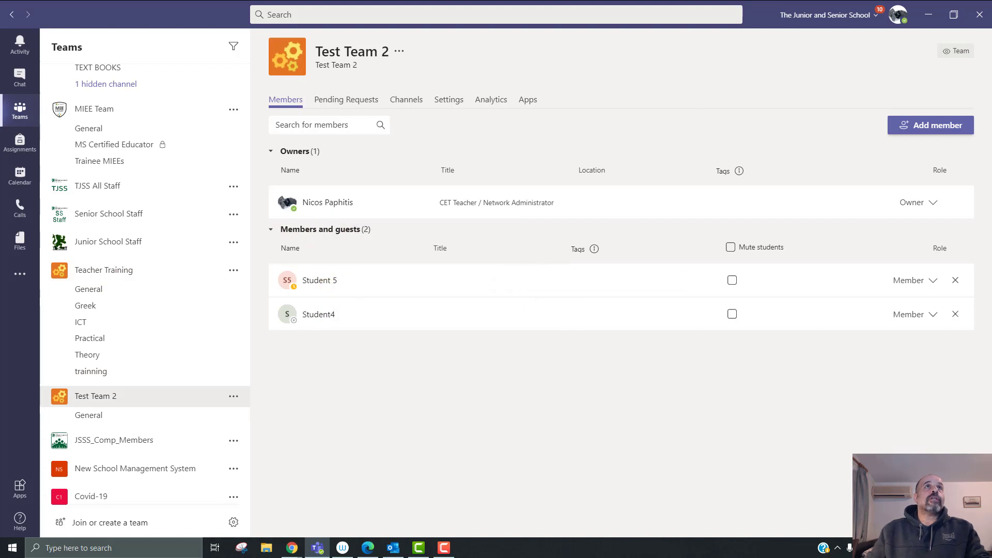
{"action": "key", "text": "alt+Tab"}
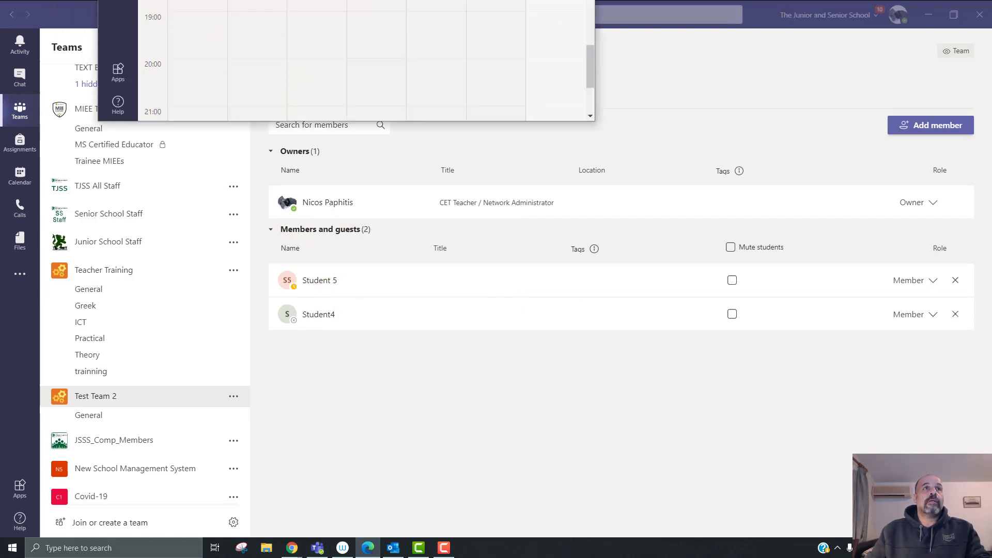
{"action": "left_click_drag", "start_coordinate": [481, 36], "coordinate": [344, 115]}
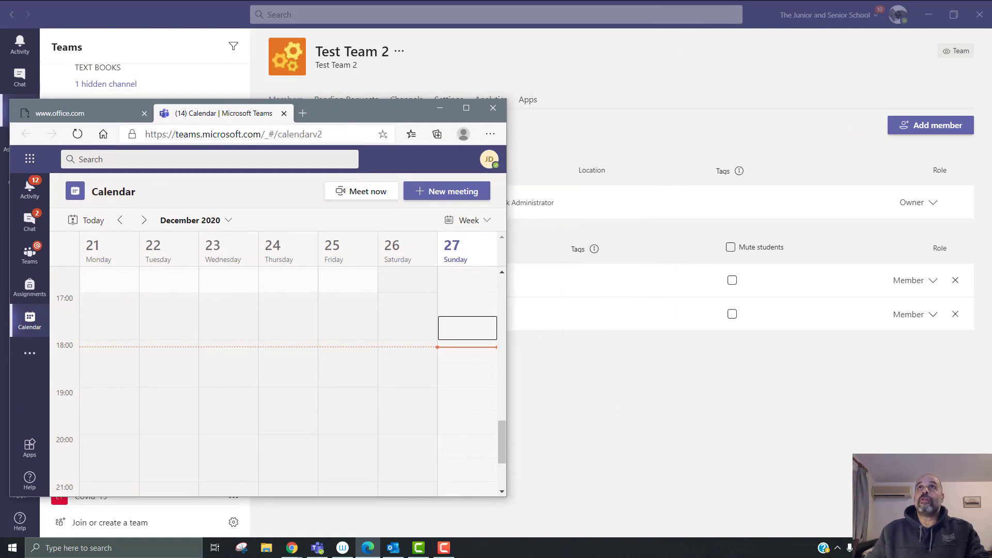
{"action": "key", "text": "alt+Tab"}
{"action": "left_click_drag", "start_coordinate": [878, 20], "coordinate": [867, 92]}
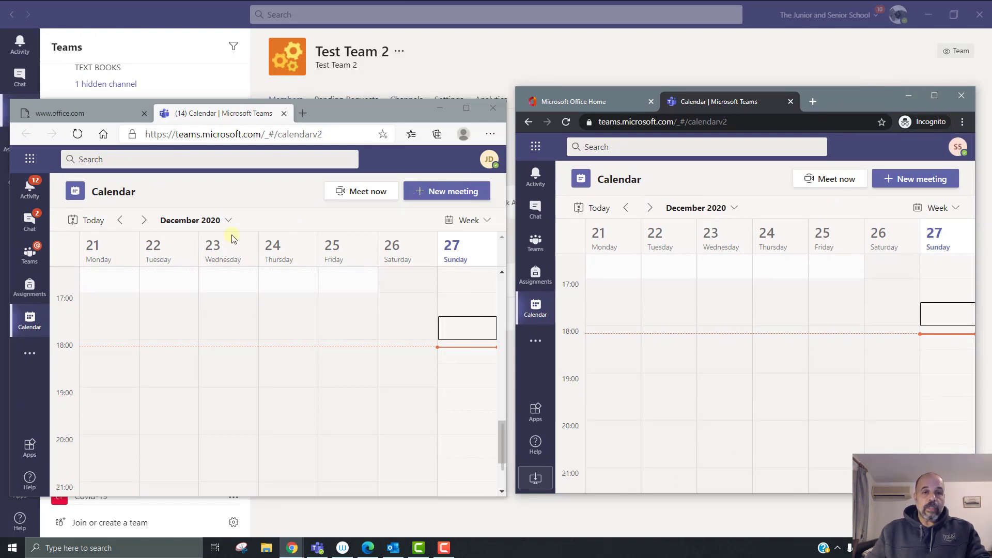
{"action": "left_click", "coordinate": [78, 135]}
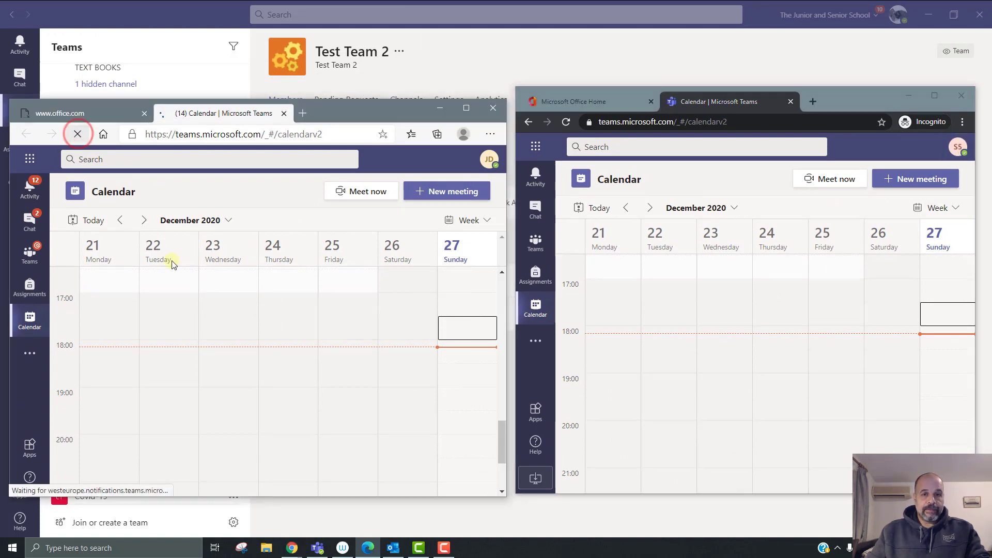
{"action": "left_click", "coordinate": [566, 123]}
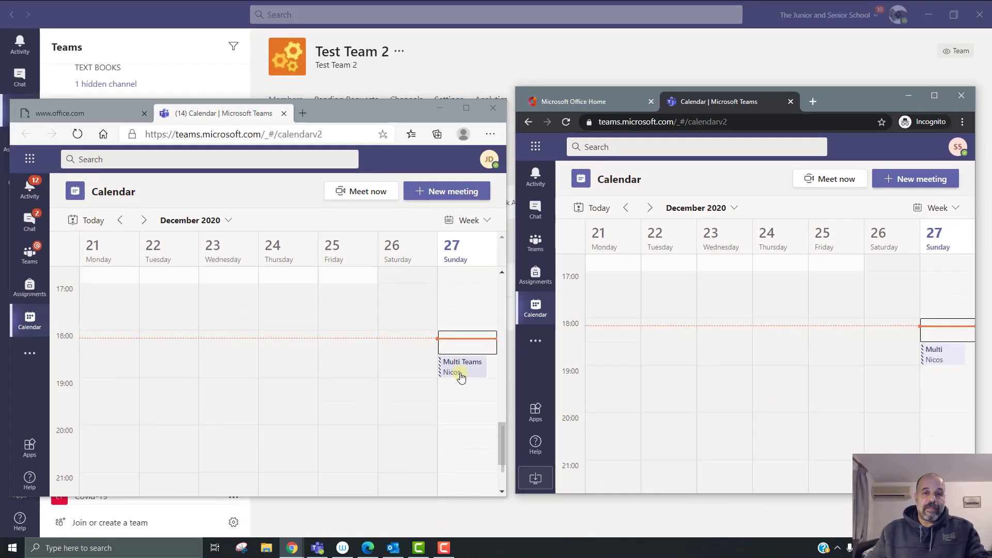
{"action": "left_click", "coordinate": [181, 359]}
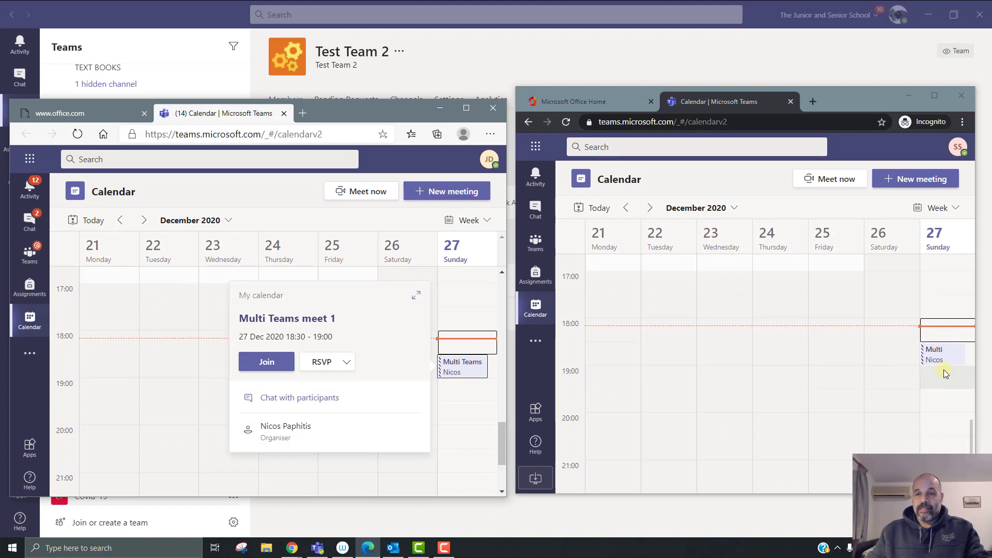
{"action": "left_click", "coordinate": [936, 351]}
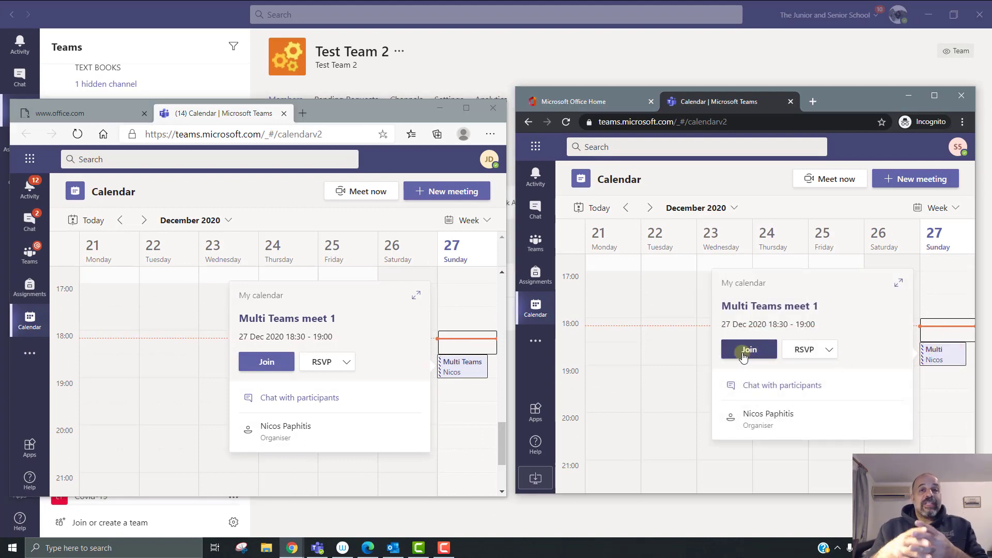
{"action": "left_click", "coordinate": [439, 108]}
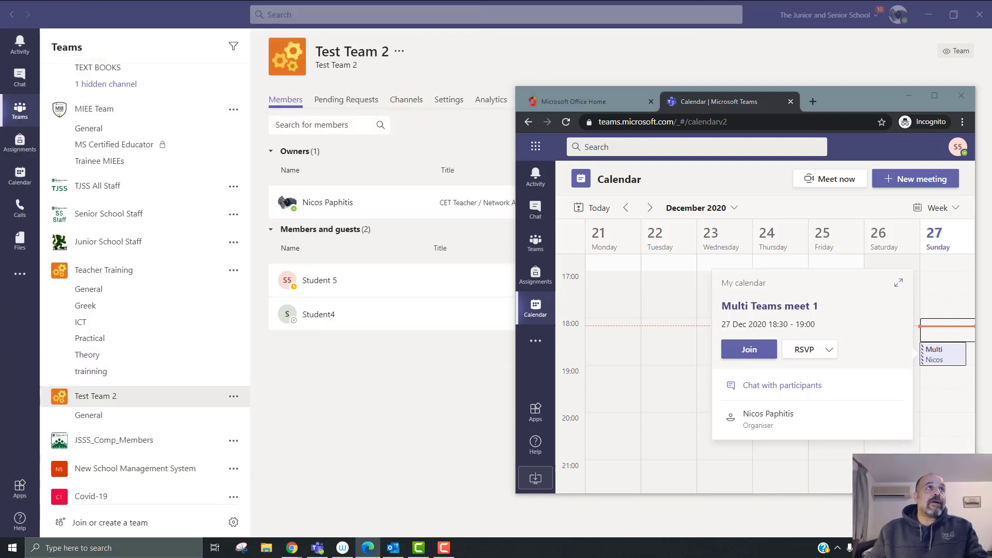
{"action": "left_click", "coordinate": [873, 102]}
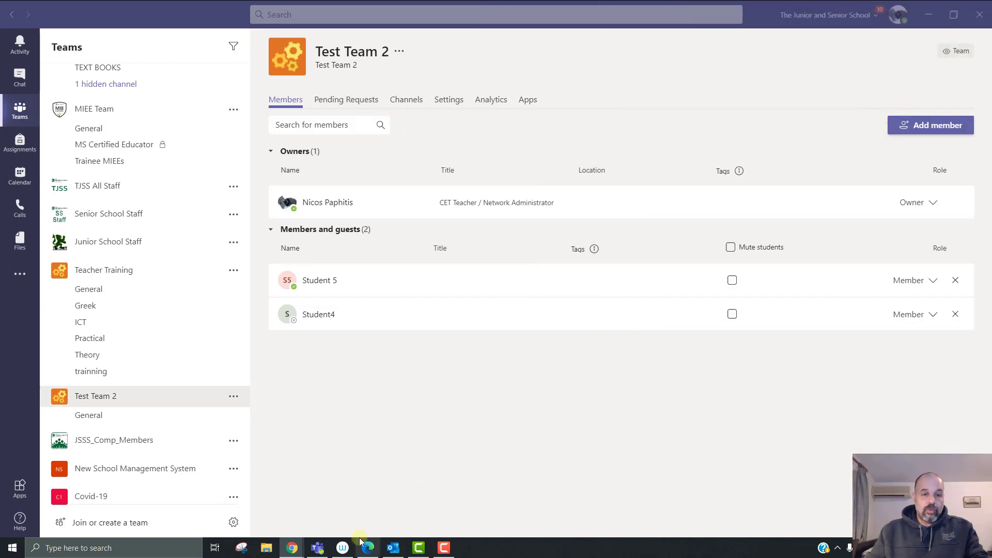
Step: Open the Outlook desktop calendar and select the Sunday 27 December 19:30 slot
{"action": "left_click", "coordinate": [392, 546]}
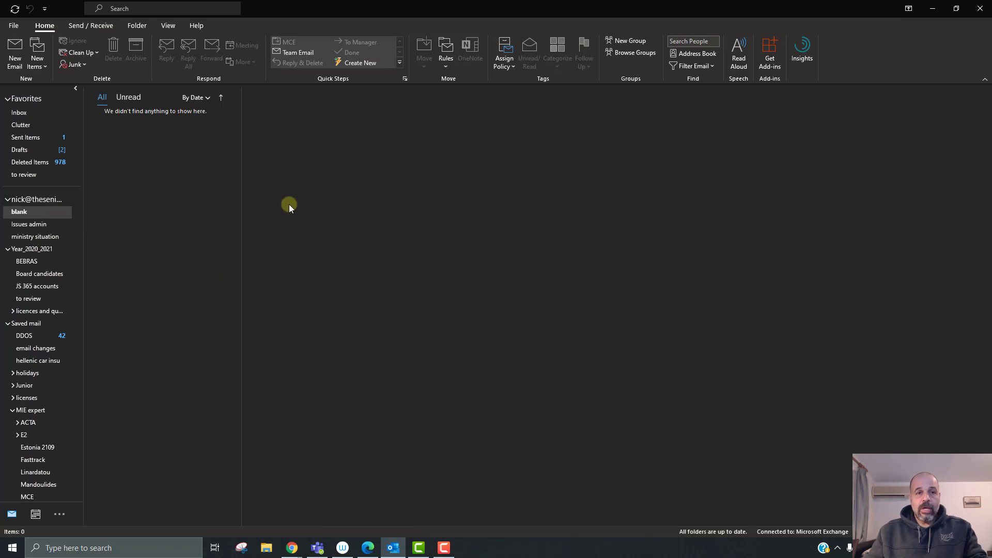
{"action": "left_click", "coordinate": [35, 516]}
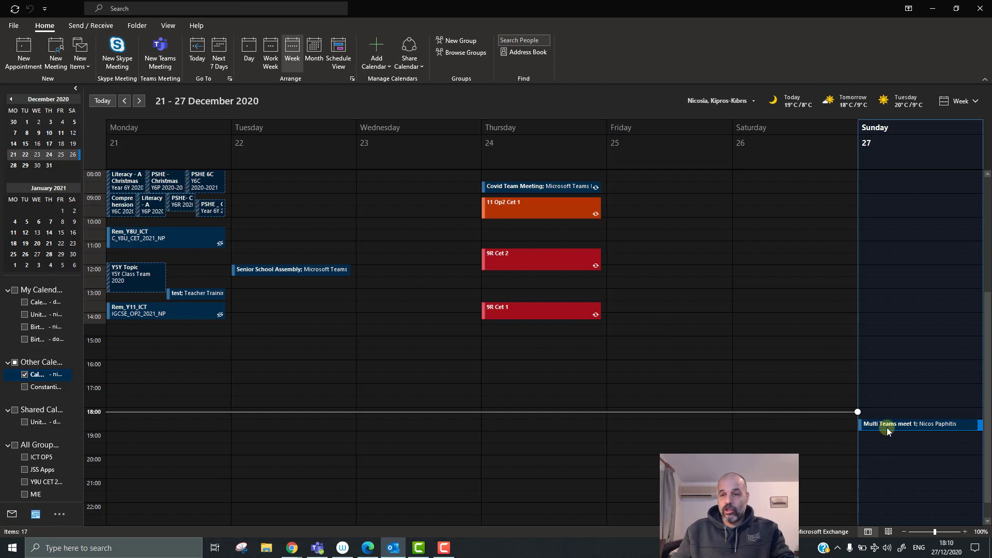
{"action": "left_click", "coordinate": [870, 451]}
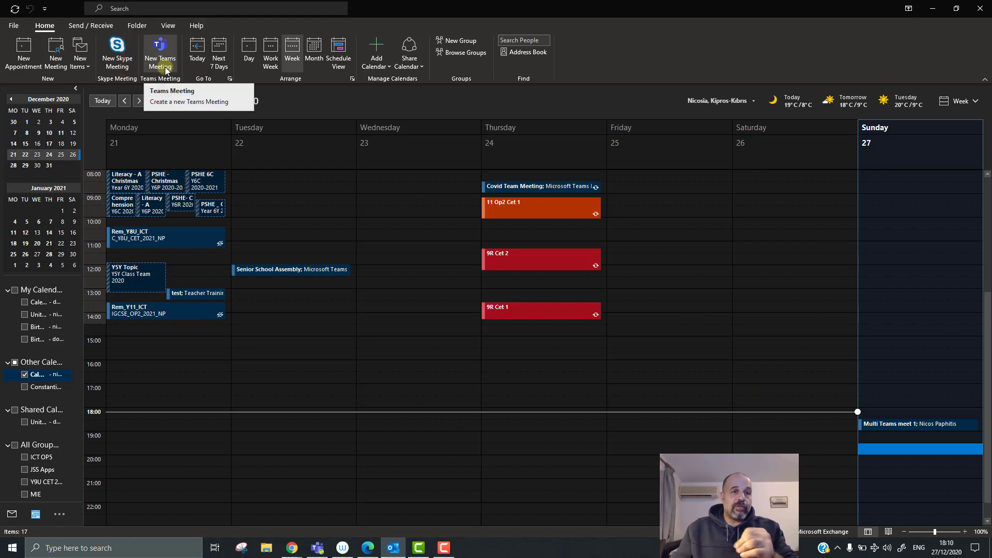
Step: Start a new Teams meeting at 19:30 and type 'teacher' into its Required attendees field
{"action": "left_click", "coordinate": [163, 65]}
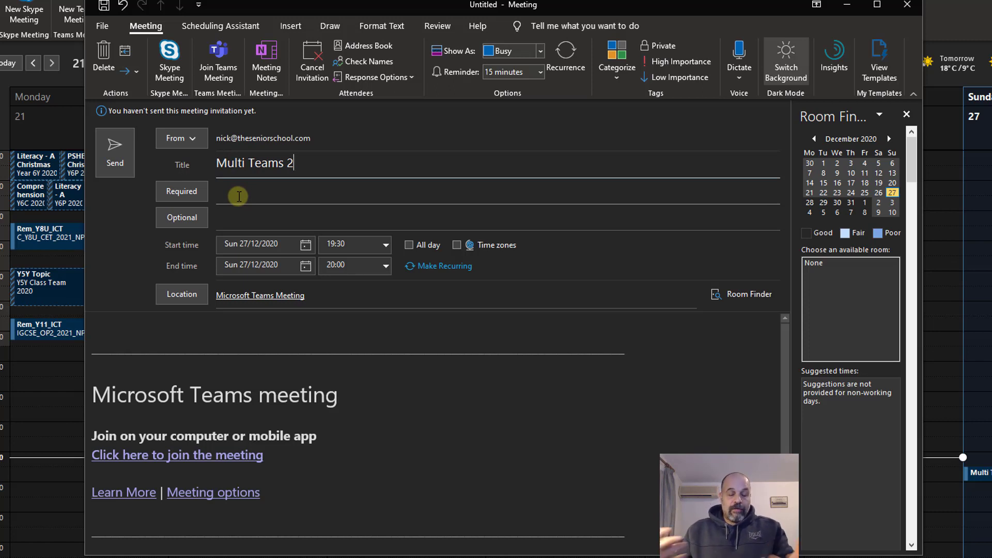
{"action": "type", "text": "GTea"}
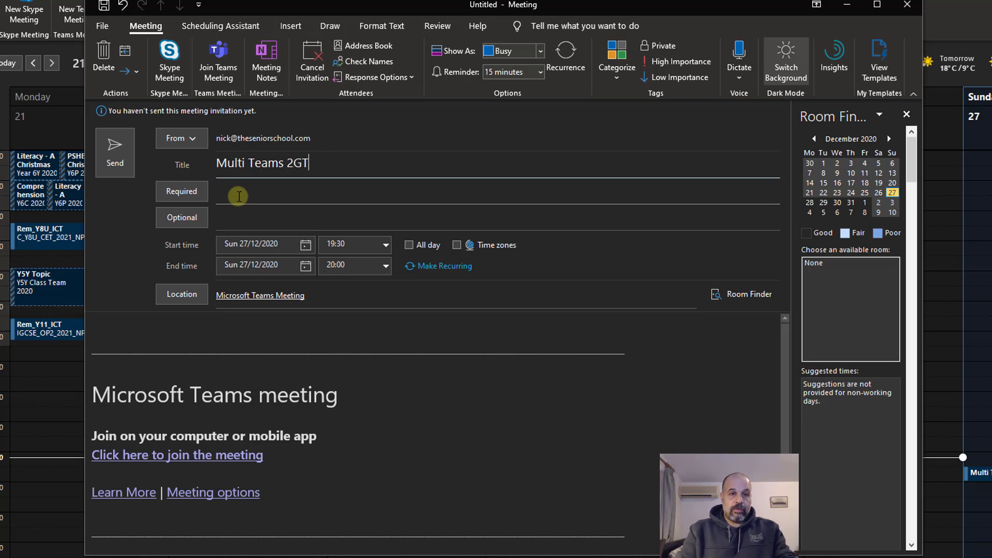
{"action": "left_click", "coordinate": [239, 197]}
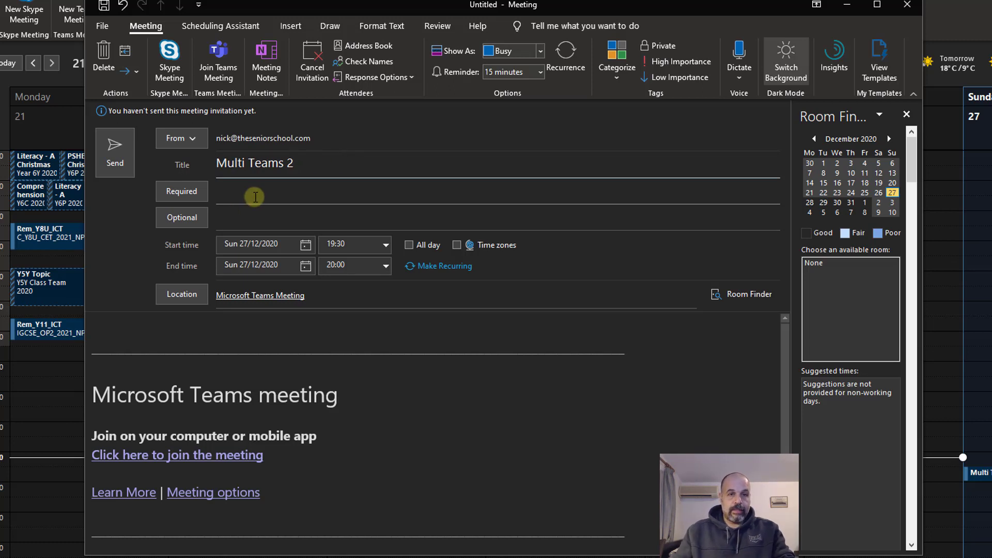
{"action": "type", "text": "teacher"}
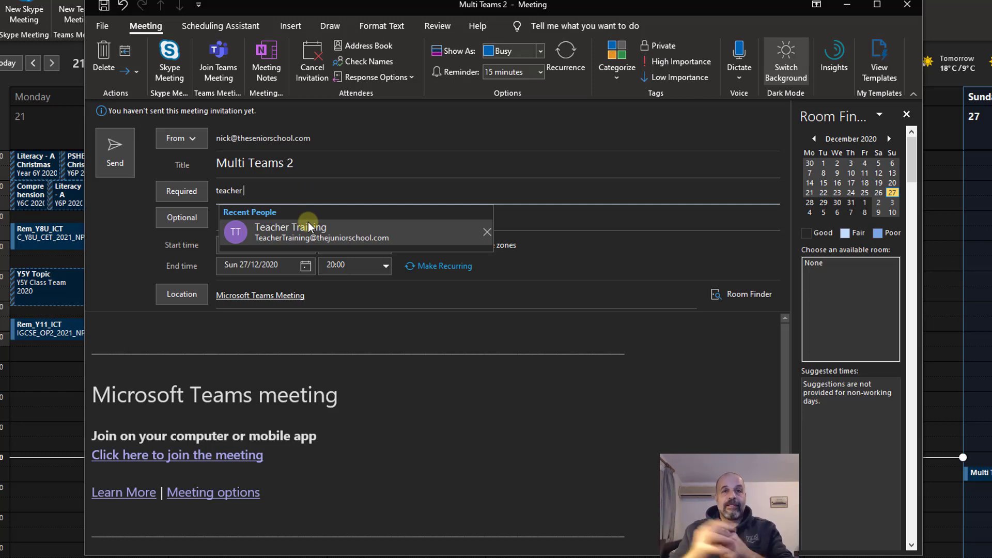
Step: Add Teacher Training and Test Team 2 as required attendees, then return to the Teams app
{"action": "left_click", "coordinate": [309, 227]}
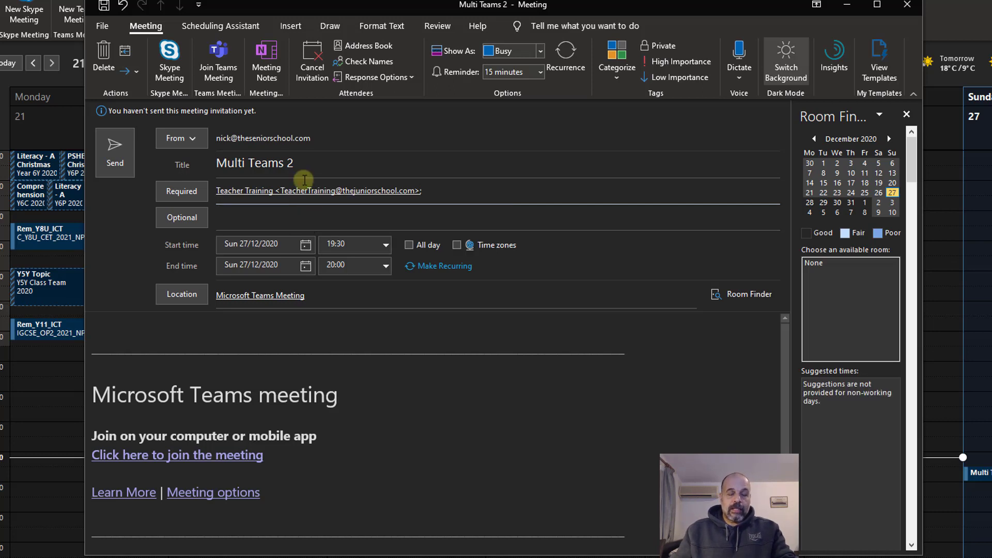
{"action": "type", "text": "tes"}
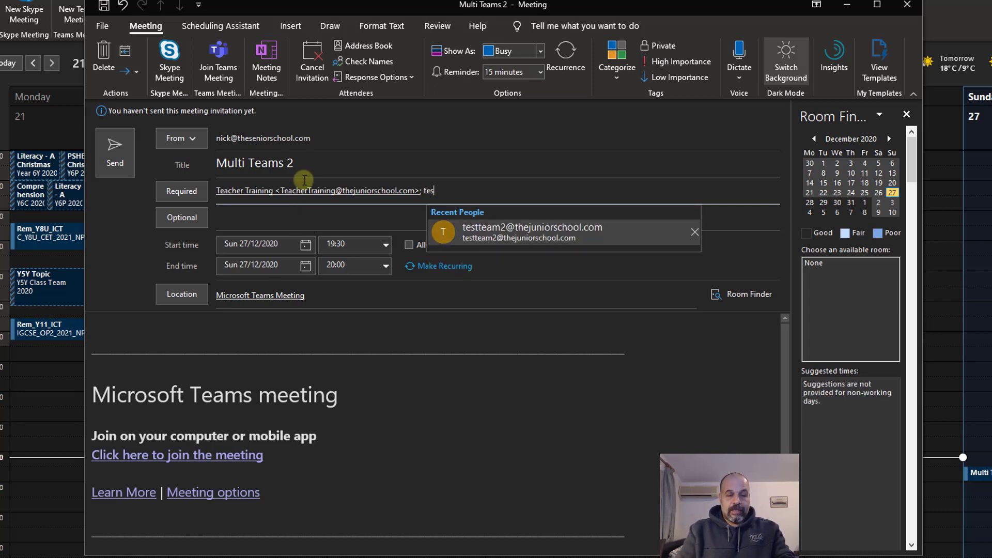
{"action": "type", "text": "t team"}
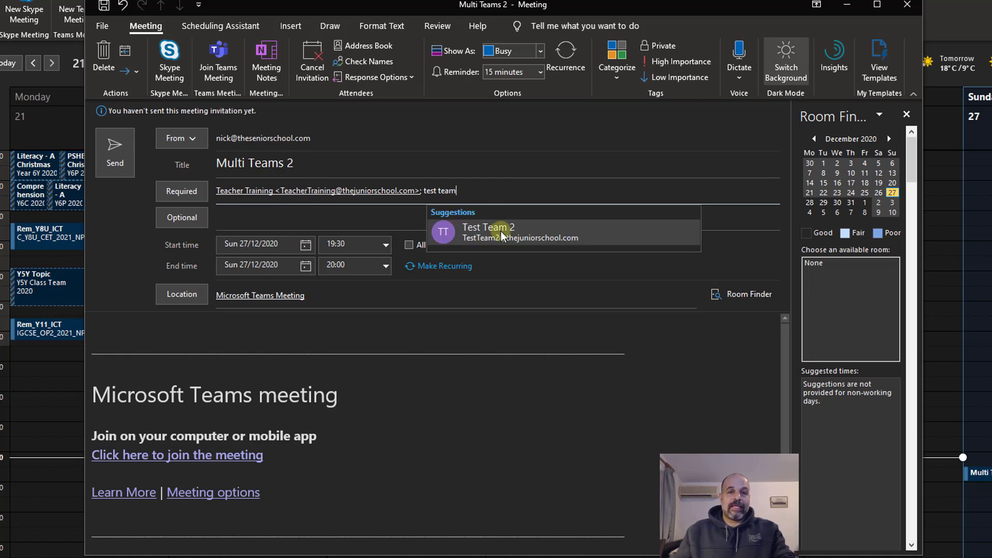
{"action": "key", "text": "BackSpace"}
{"action": "key", "text": "BackSpace"}
{"action": "key", "text": "BackSpace"}
{"action": "key", "text": "BackSpace"}
{"action": "key", "text": "BackSpace"}
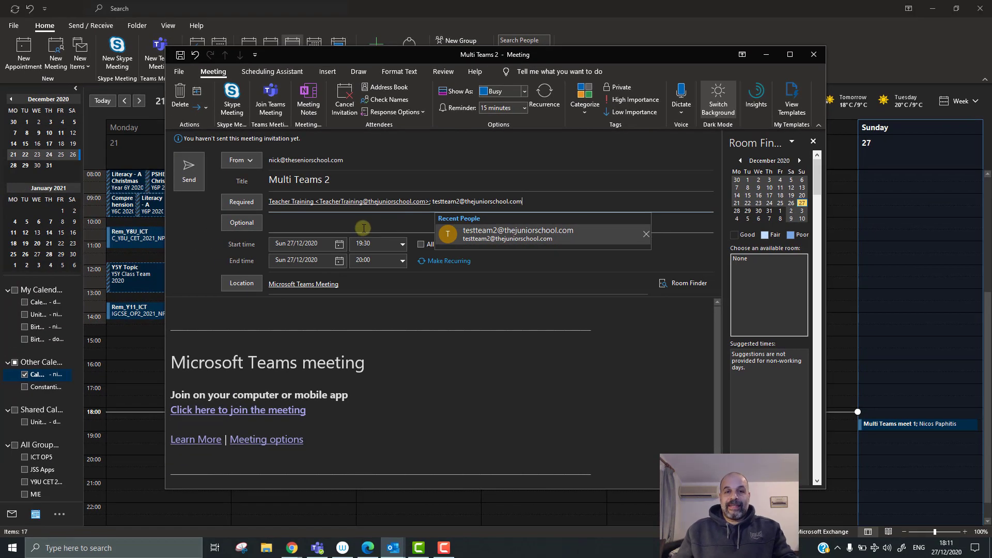
{"action": "left_click", "coordinate": [366, 223]}
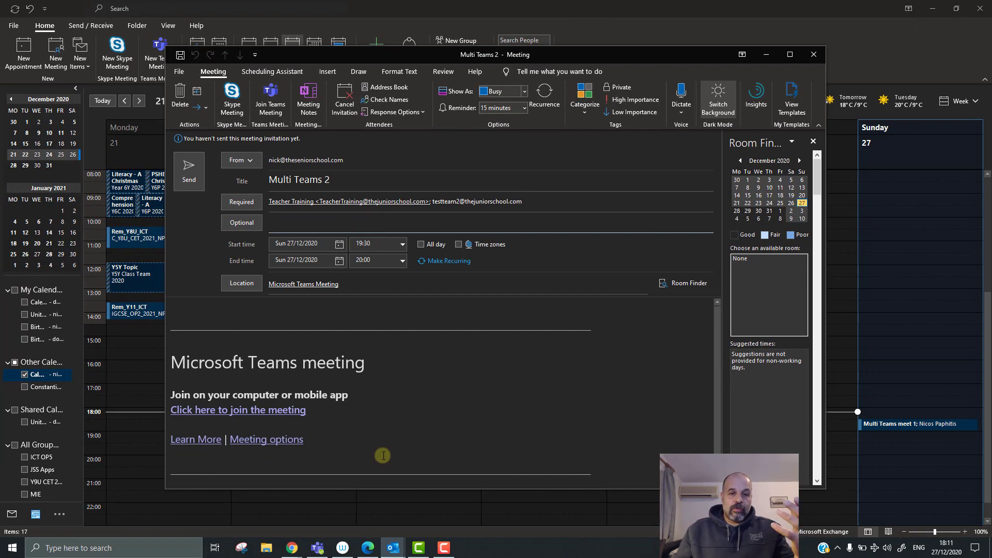
{"action": "left_click", "coordinate": [319, 549]}
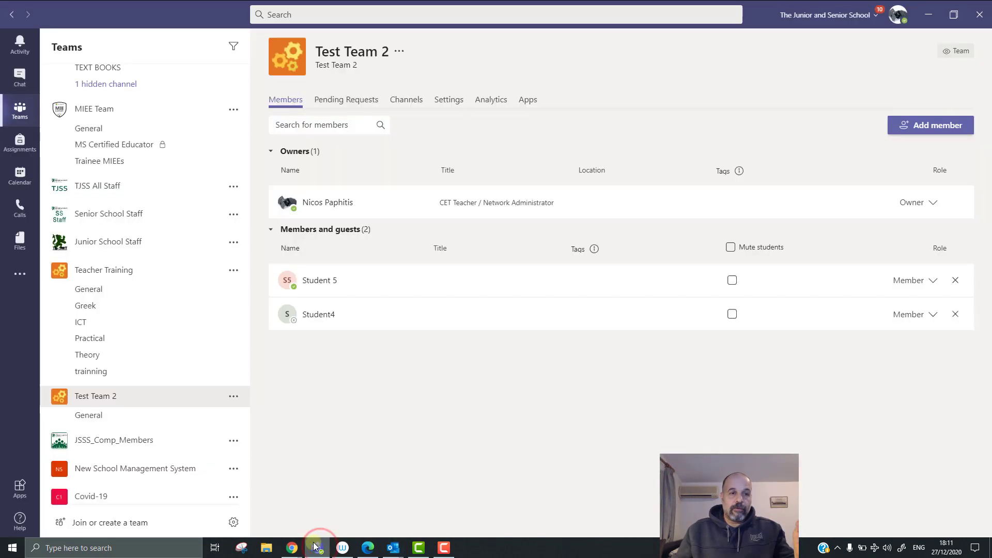
{"action": "left_click", "coordinate": [233, 290]}
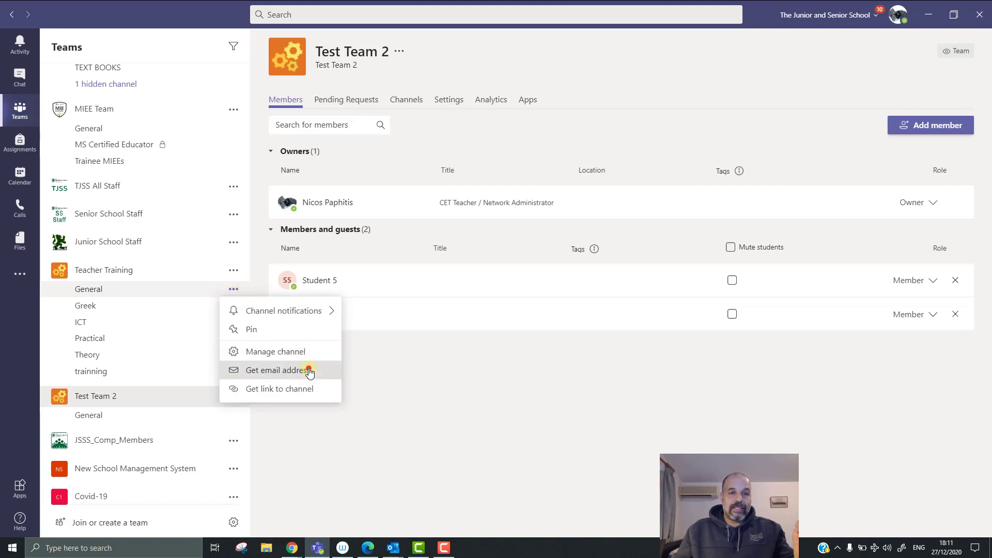
Step: Copy the Teacher Training General channel's email address from its Get email address dialog
{"action": "left_click", "coordinate": [309, 371]}
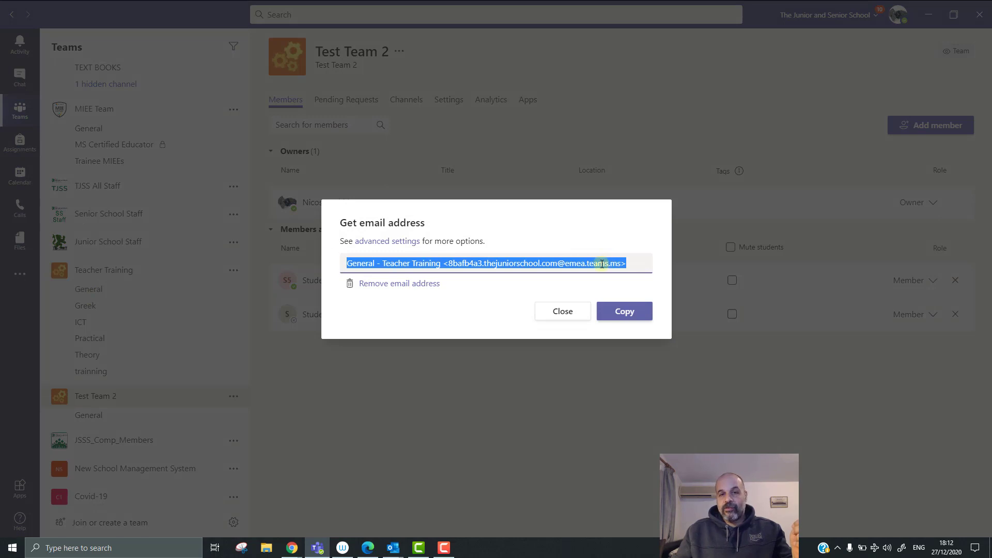
{"action": "left_click", "coordinate": [641, 314]}
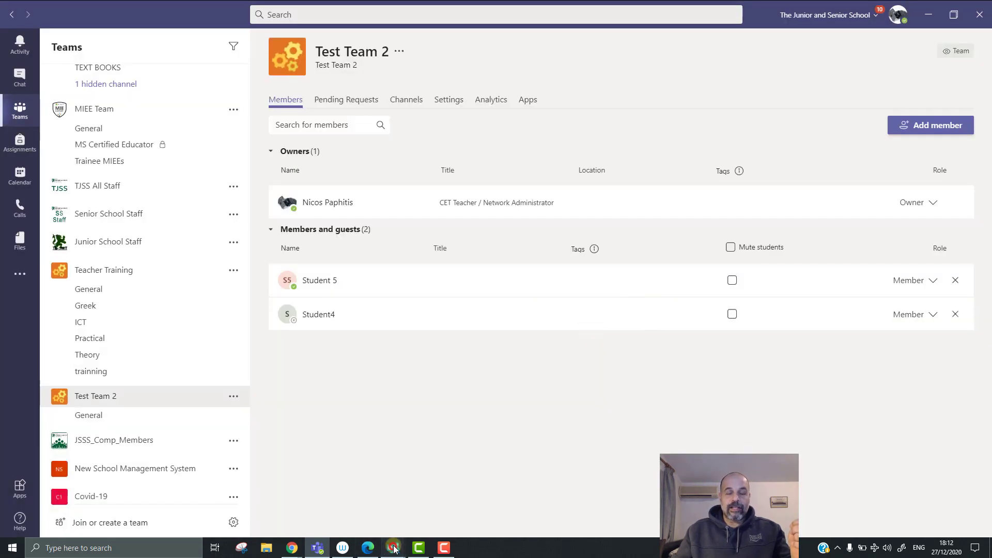
Step: Paste the channel address into Multi Teams 2's Required field, erase it again, and send the invitation
{"action": "mouse_move", "coordinate": [389, 549]}
{"action": "left_click", "coordinate": [444, 504]}
{"action": "left_click", "coordinate": [542, 206]}
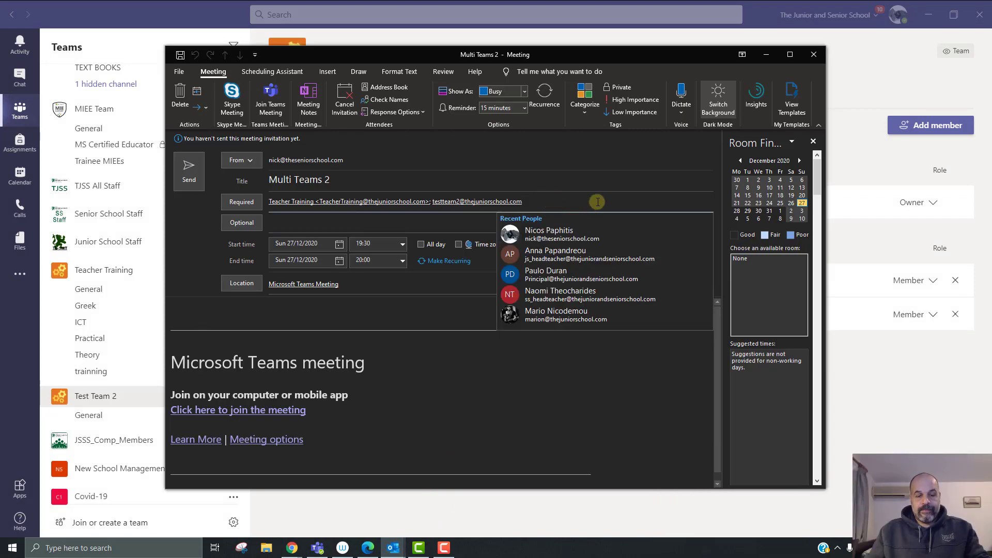
{"action": "key", "text": "ctrl+v"}
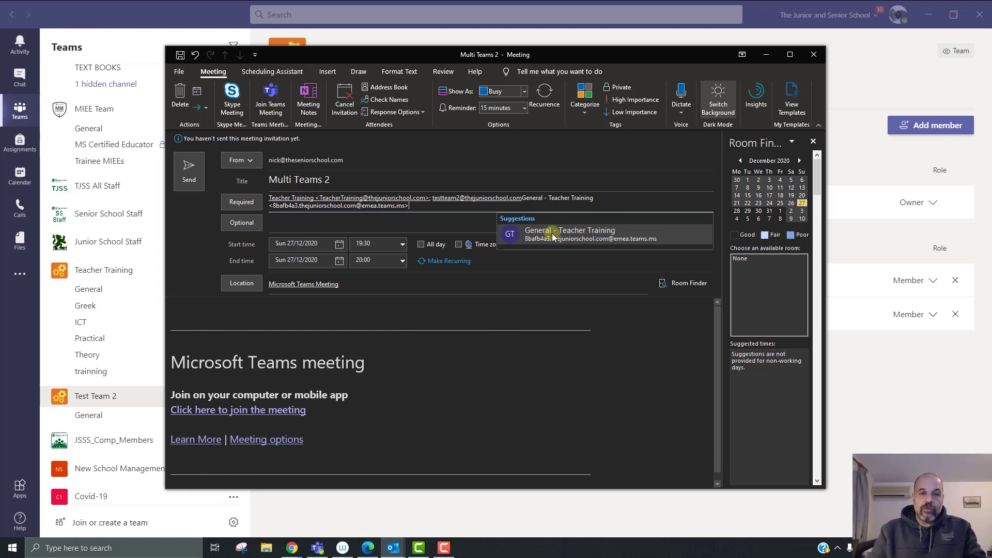
{"action": "key", "text": "BackSpace"}
{"action": "key", "text": "BackSpace"}
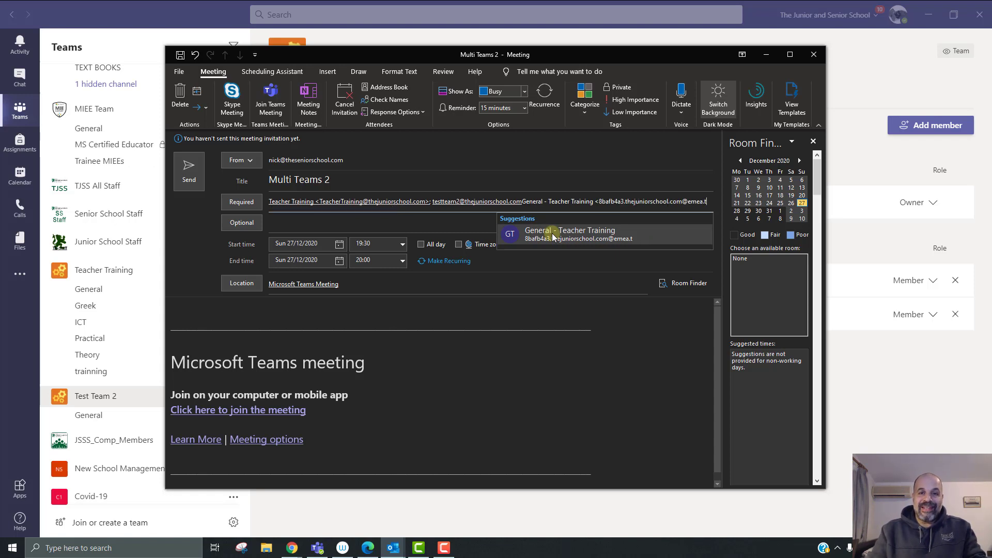
{"action": "key", "text": "BackSpace"}
{"action": "key", "text": "BackSpace"}
{"action": "key", "text": "BackSpace"}
{"action": "key", "text": "BackSpace"}
{"action": "key", "text": "BackSpace"}
{"action": "key", "text": "BackSpace"}
{"action": "key", "text": "BackSpace"}
{"action": "key", "text": "BackSpace"}
{"action": "key", "text": "BackSpace"}
{"action": "key", "text": "BackSpace"}
{"action": "key", "text": "BackSpace"}
{"action": "key", "text": "BackSpace"}
{"action": "key", "text": "BackSpace"}
{"action": "key", "text": "BackSpace"}
{"action": "key", "text": "BackSpace"}
{"action": "key", "text": "BackSpace"}
{"action": "key", "text": "BackSpace"}
{"action": "key", "text": "BackSpace"}
{"action": "key", "text": "BackSpace"}
{"action": "key", "text": "BackSpace"}
{"action": "key", "text": "BackSpace"}
{"action": "key", "text": "BackSpace"}
{"action": "key", "text": "BackSpace"}
{"action": "key", "text": "BackSpace"}
{"action": "key", "text": "BackSpace"}
{"action": "key", "text": "BackSpace"}
{"action": "key", "text": "BackSpace"}
{"action": "key", "text": "BackSpace"}
{"action": "key", "text": "BackSpace"}
{"action": "key", "text": "BackSpace"}
{"action": "key", "text": "BackSpace"}
{"action": "key", "text": "BackSpace"}
{"action": "key", "text": "BackSpace"}
{"action": "key", "text": "BackSpace"}
{"action": "key", "text": "BackSpace"}
{"action": "key", "text": "BackSpace"}
{"action": "key", "text": "BackSpace"}
{"action": "key", "text": "BackSpace"}
{"action": "key", "text": "BackSpace"}
{"action": "key", "text": "BackSpace"}
{"action": "key", "text": "BackSpace"}
{"action": "key", "text": "BackSpace"}
{"action": "key", "text": "BackSpace"}
{"action": "key", "text": "BackSpace"}
{"action": "key", "text": "BackSpace"}
{"action": "key", "text": "BackSpace"}
{"action": "key", "text": "BackSpace"}
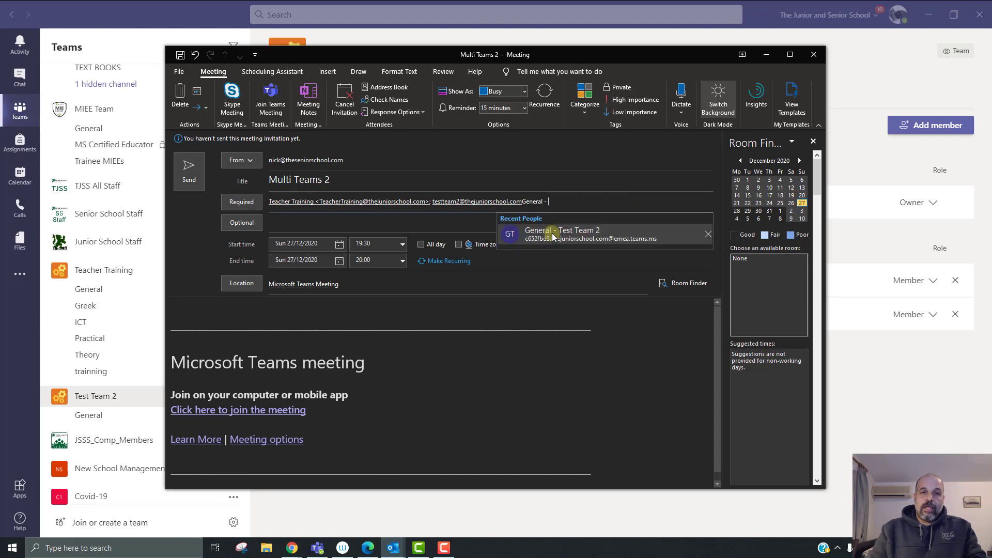
{"action": "key", "text": "BackSpace"}
{"action": "key", "text": "BackSpace"}
{"action": "key", "text": "BackSpace"}
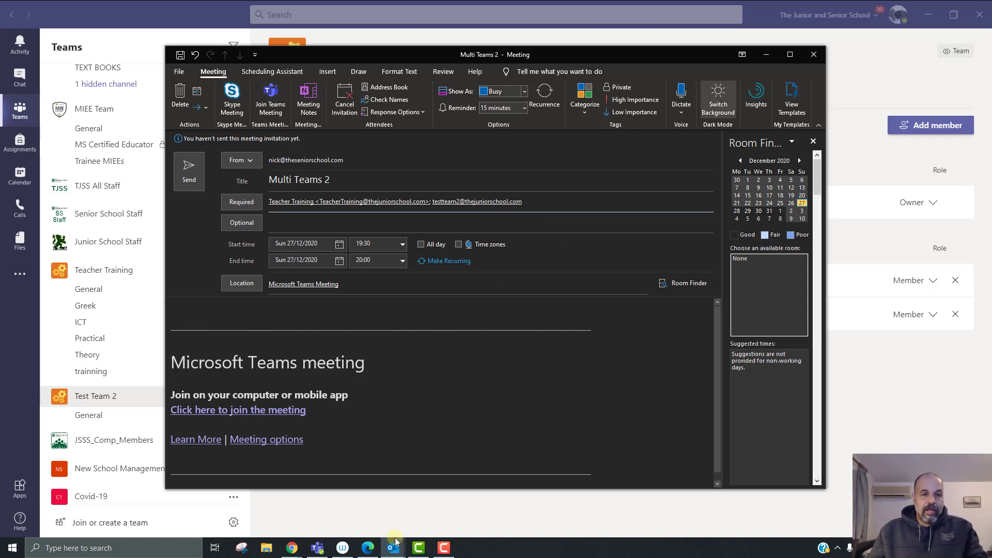
{"action": "left_click_drag", "start_coordinate": [329, 441], "coordinate": [213, 420]}
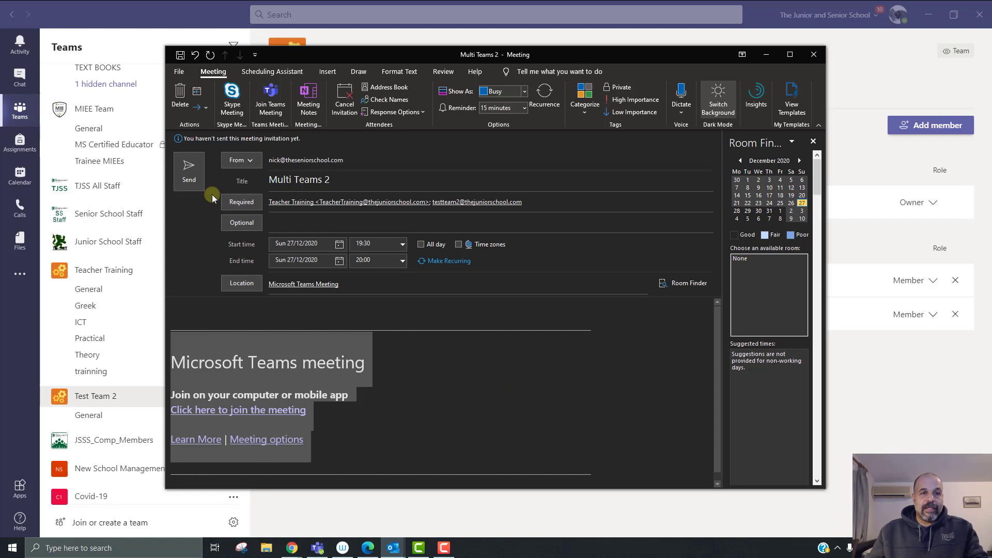
{"action": "left_click", "coordinate": [194, 184]}
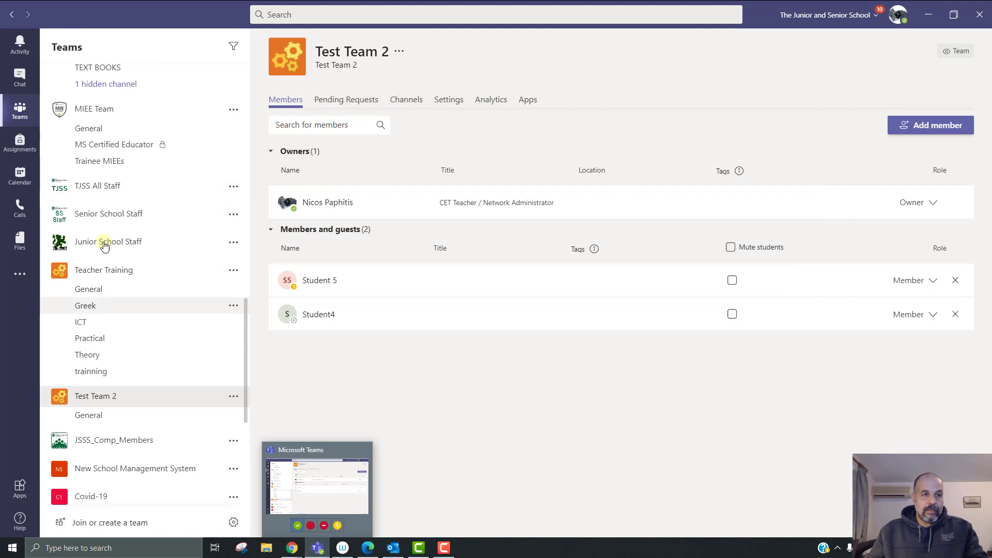
Step: Confirm Multi Teams 2 at 19:30 on Sunday 27 in the Teams calendar, then bring up a member's web calendar
{"action": "left_click", "coordinate": [20, 176]}
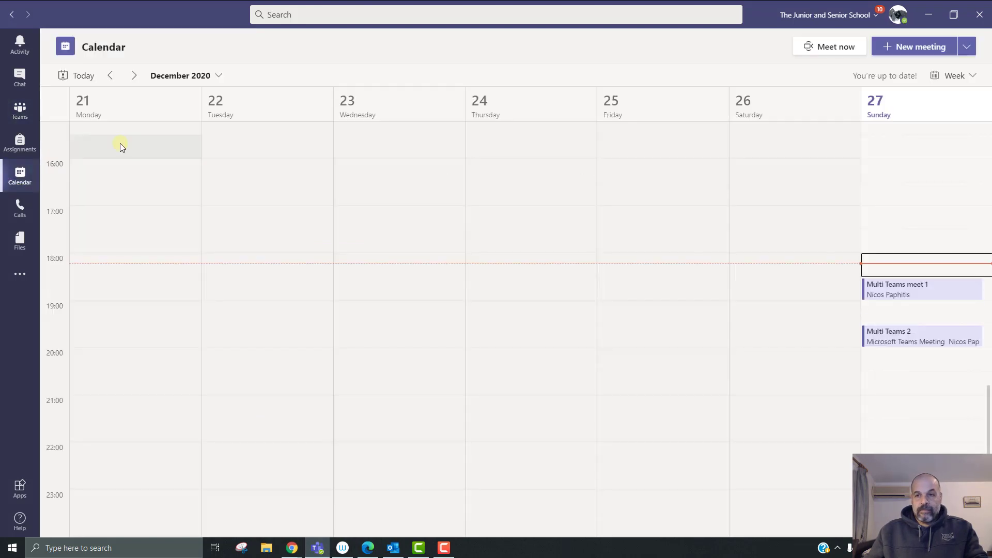
{"action": "left_click", "coordinate": [911, 338]}
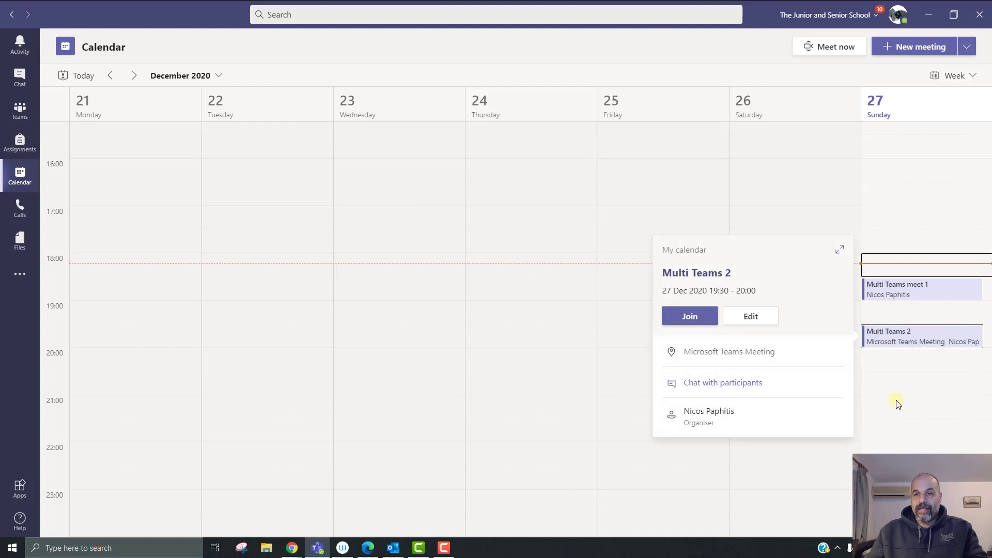
{"action": "left_click", "coordinate": [908, 385]}
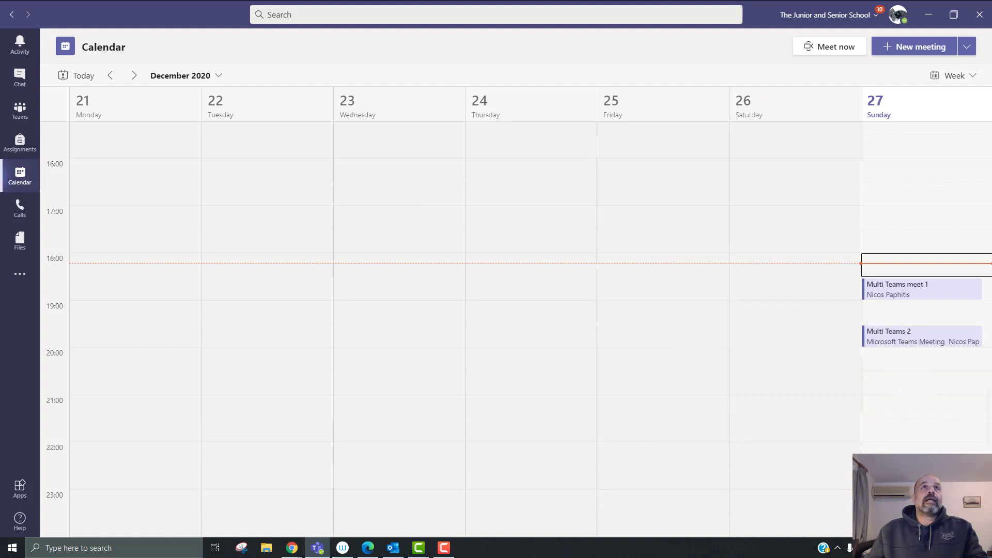
{"action": "left_click", "coordinate": [368, 548]}
{"action": "left_click_drag", "start_coordinate": [520, 19], "coordinate": [364, 97]}
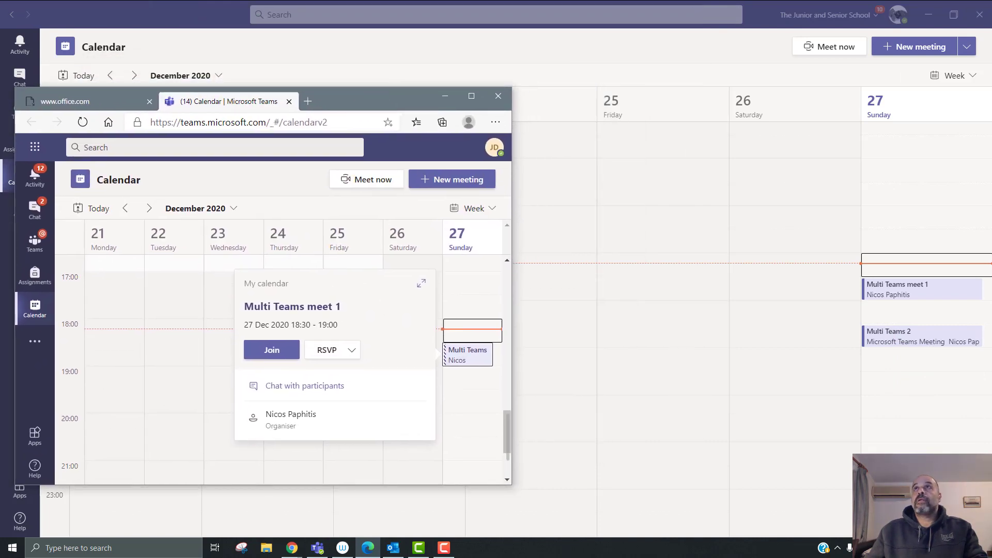
Step: Place both members' web calendars side by side, reload each, and open Multi Teams 2 in both
{"action": "left_click", "coordinate": [292, 547]}
{"action": "left_click_drag", "start_coordinate": [700, 51], "coordinate": [845, 105]}
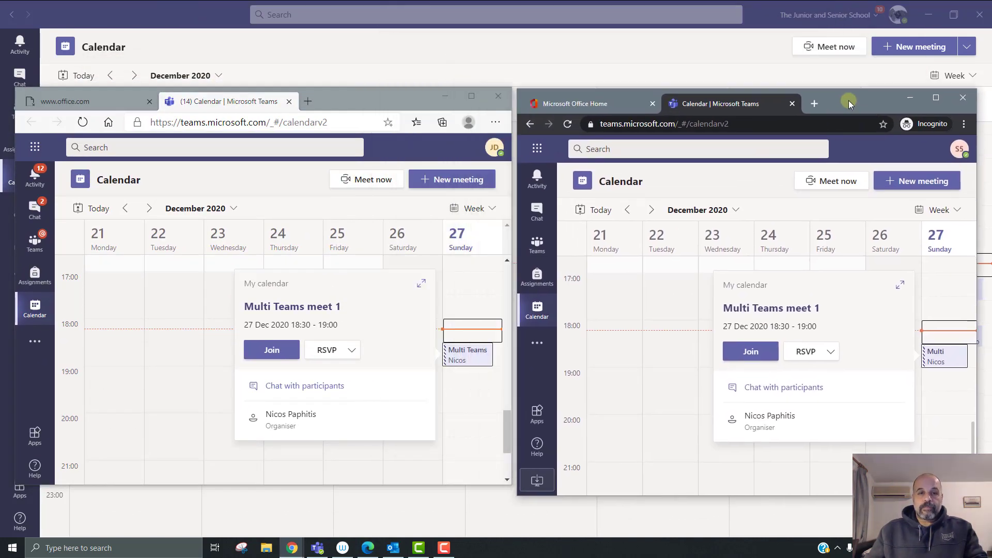
{"action": "left_click", "coordinate": [83, 122]}
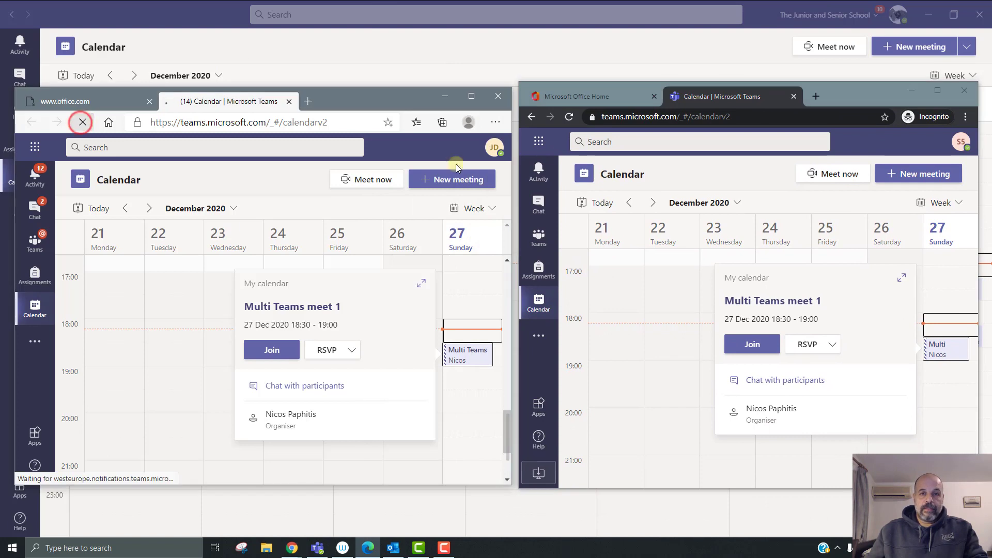
{"action": "left_click", "coordinate": [569, 116]}
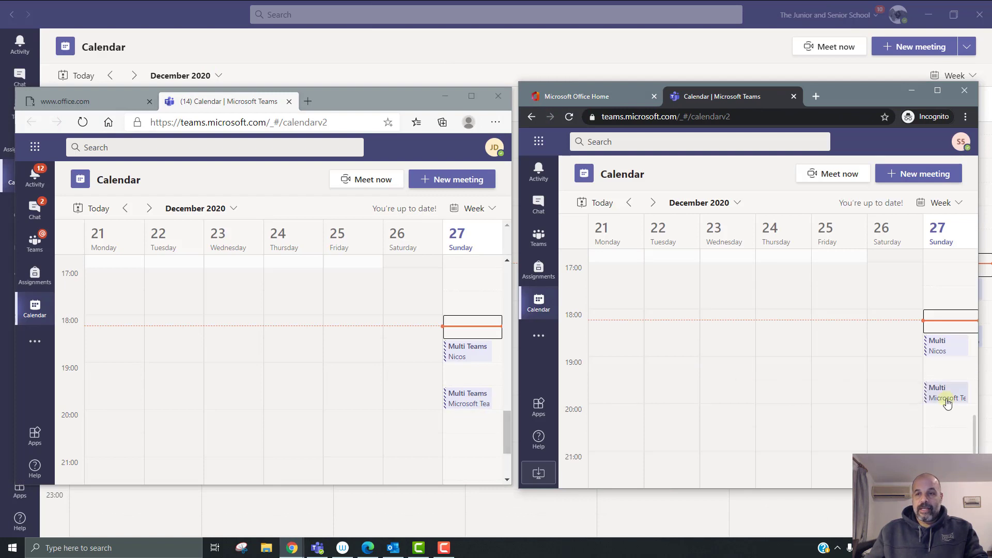
{"action": "left_click", "coordinate": [470, 396]}
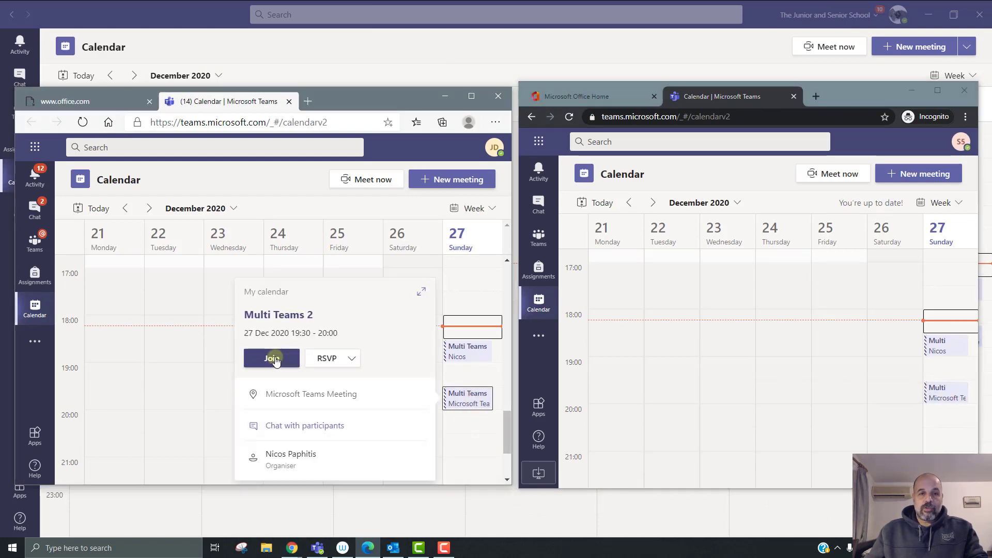
{"action": "left_click", "coordinate": [947, 394]}
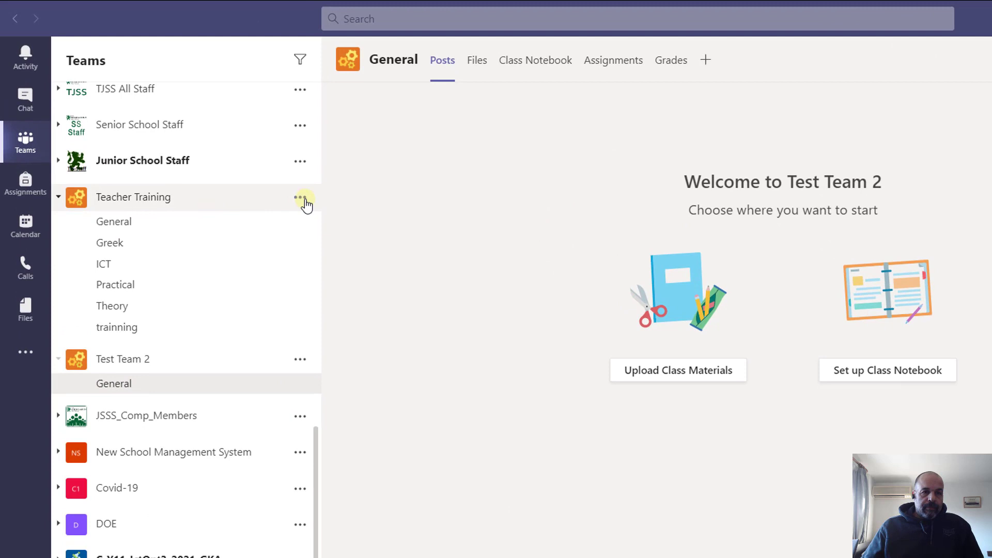
Step: Rename the Teacher Training class to 'Teacher Train sample' in Edit team and update it
{"action": "left_click", "coordinate": [304, 200]}
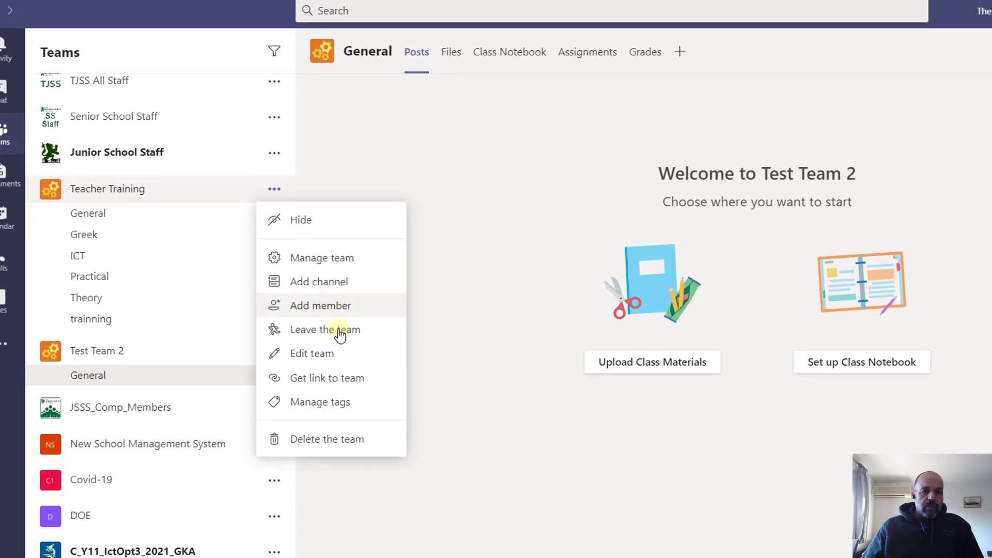
{"action": "left_click", "coordinate": [365, 368]}
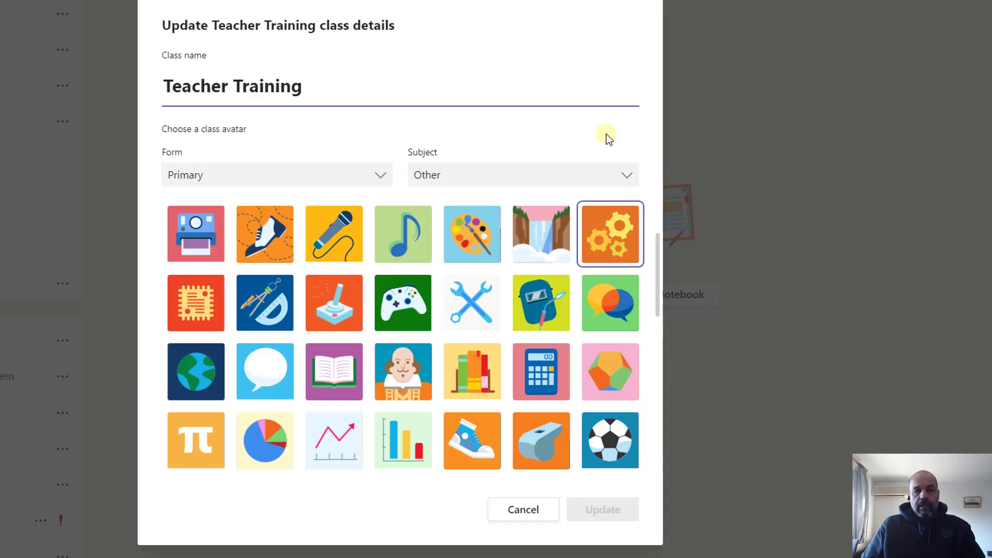
{"action": "left_click", "coordinate": [397, 91]}
{"action": "key", "text": "BackSpace"}
{"action": "key", "text": "BackSpace"}
{"action": "key", "text": "BackSpace"}
{"action": "key", "text": "BackSpace"}
{"action": "key", "text": "BackSpace"}
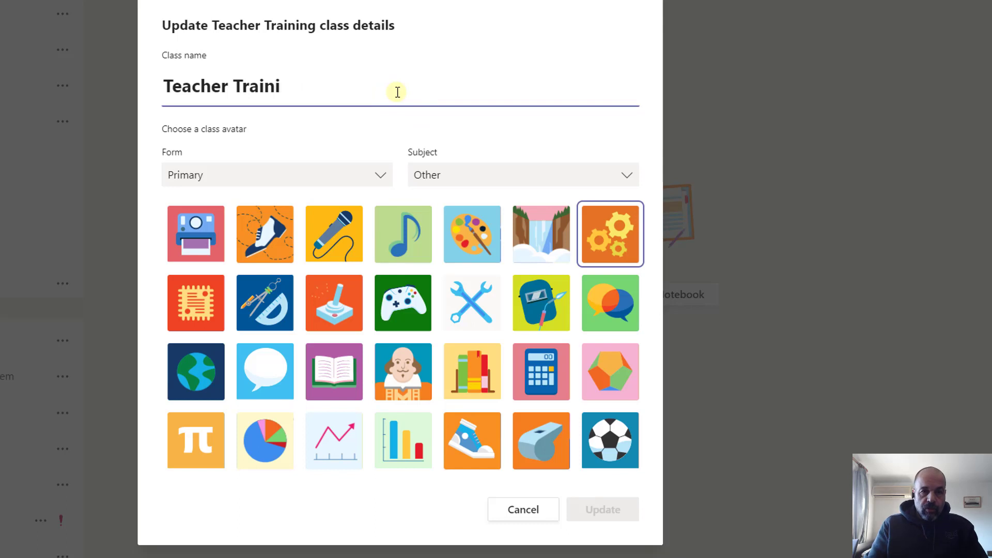
{"action": "type", "text": "in"}
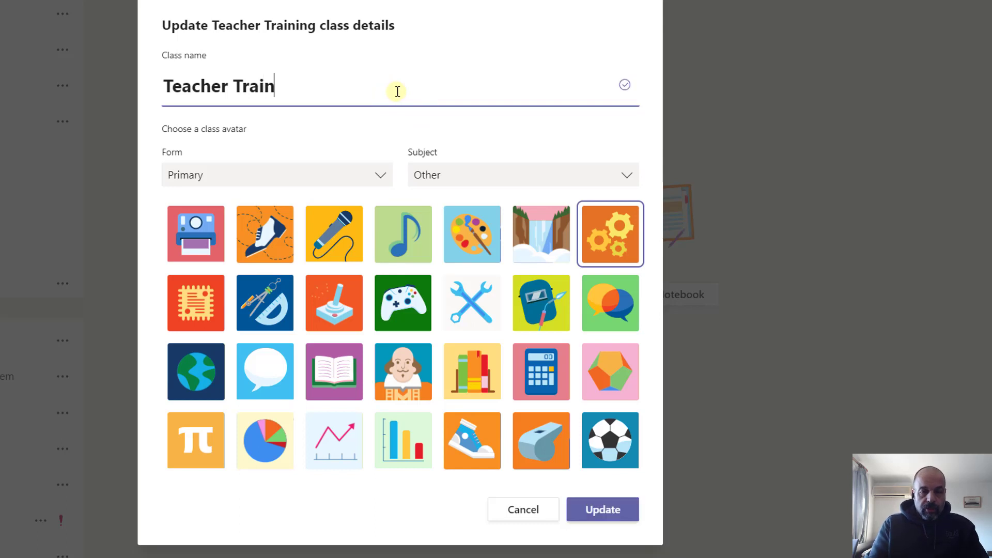
{"action": "type", "text": " sa"}
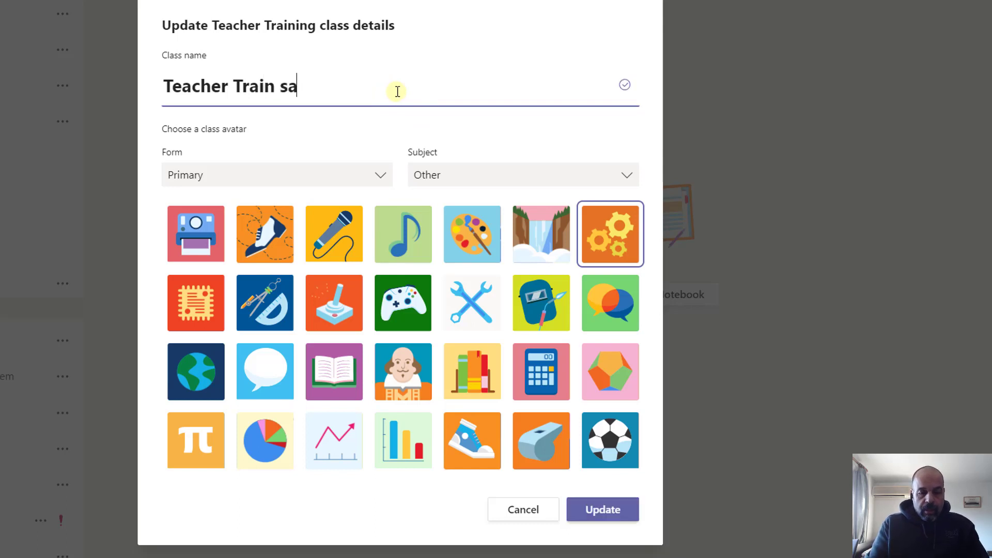
{"action": "type", "text": "mple"}
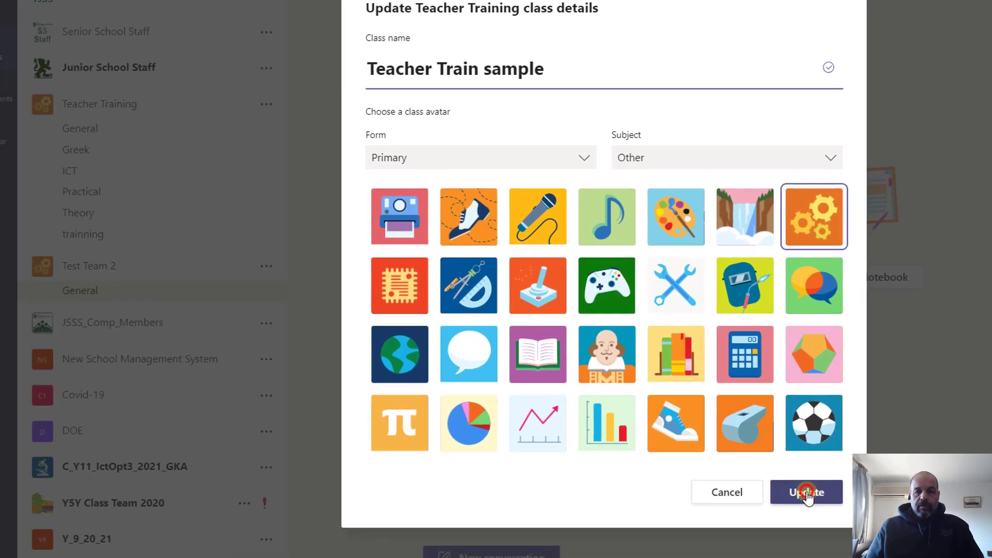
{"action": "left_click", "coordinate": [603, 510]}
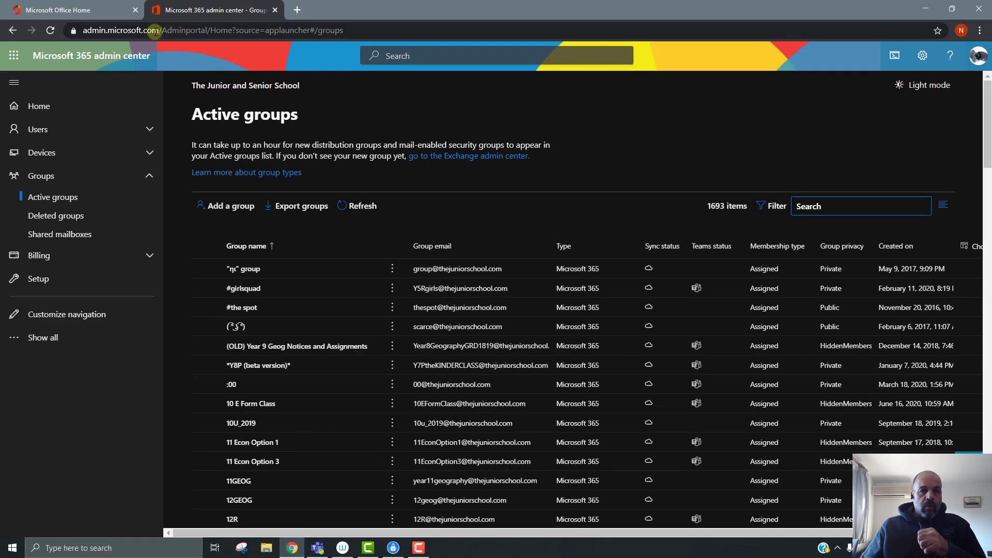
Step: Reload Active groups, search for 'teacher train', and zoom the page to 110%
{"action": "left_click", "coordinate": [52, 32]}
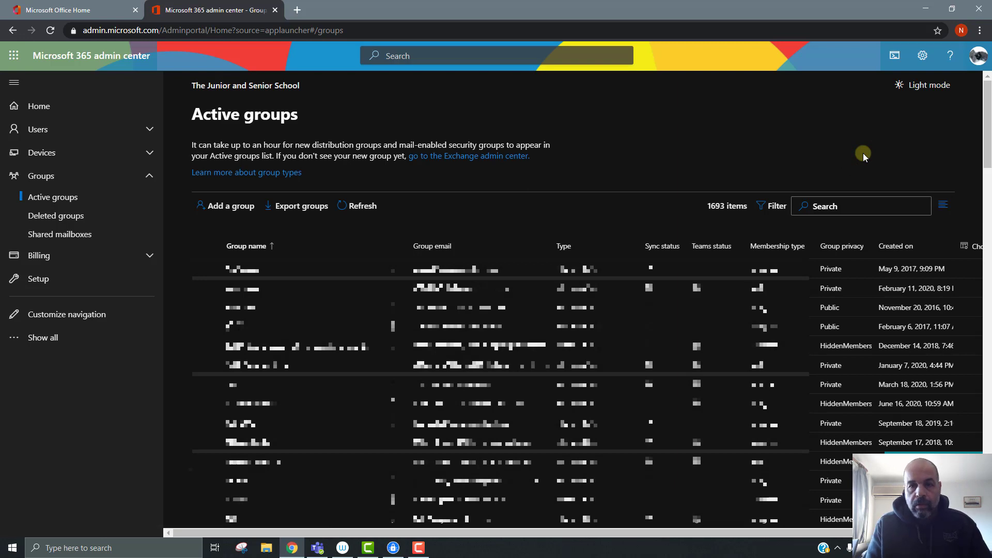
{"action": "left_click", "coordinate": [874, 202]}
{"action": "type", "text": "te"}
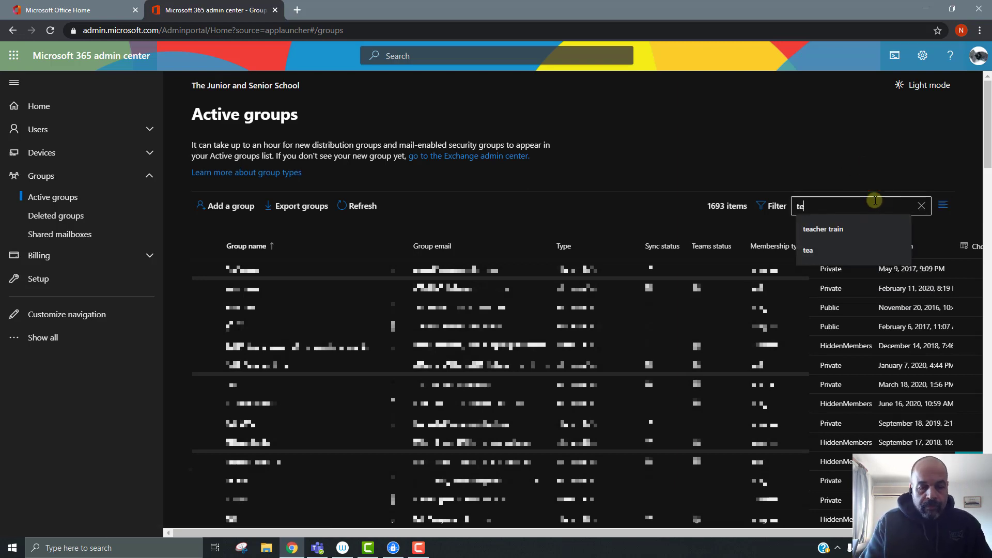
{"action": "type", "text": "acher"}
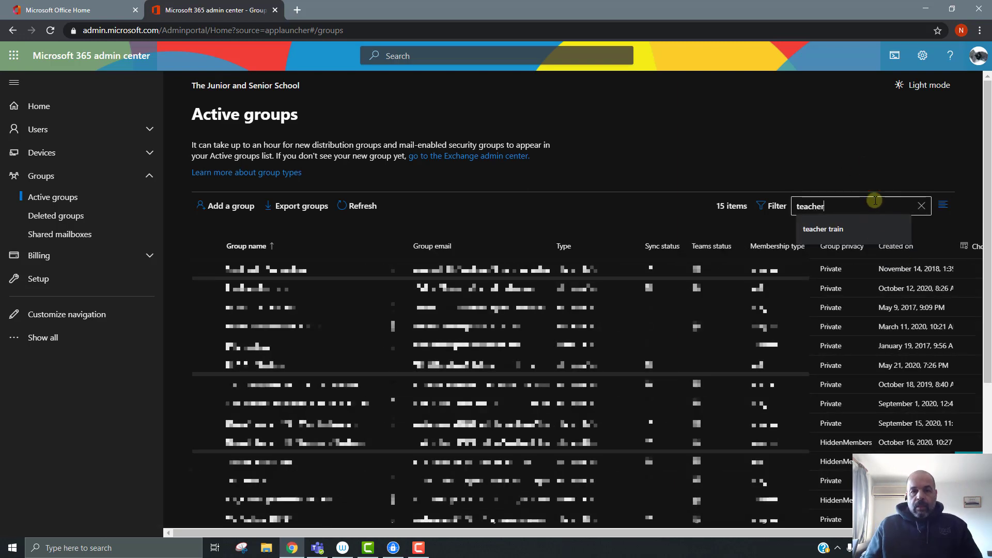
{"action": "type", "text": " trin"}
{"action": "key", "text": "BackSpace"}
{"action": "key", "text": "BackSpace"}
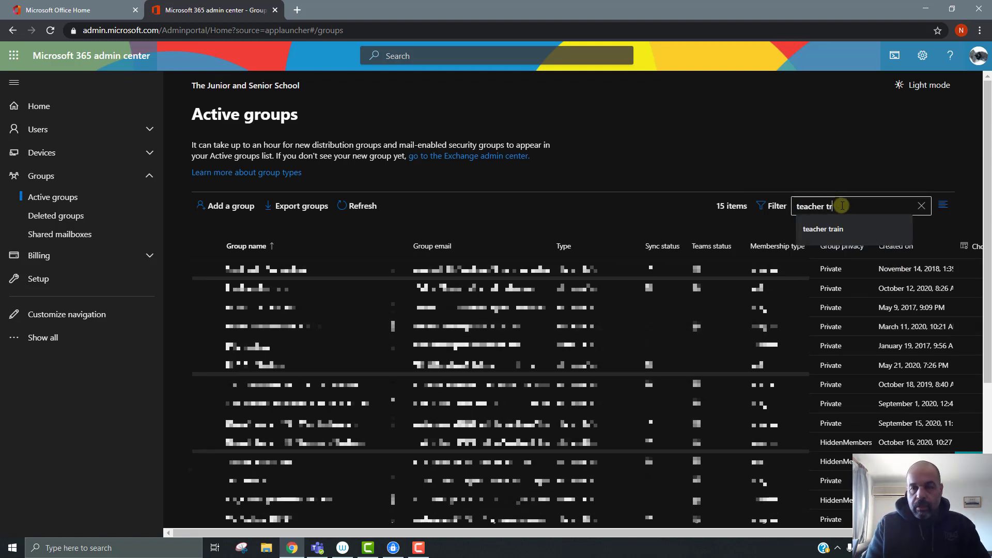
{"action": "type", "text": "ain"}
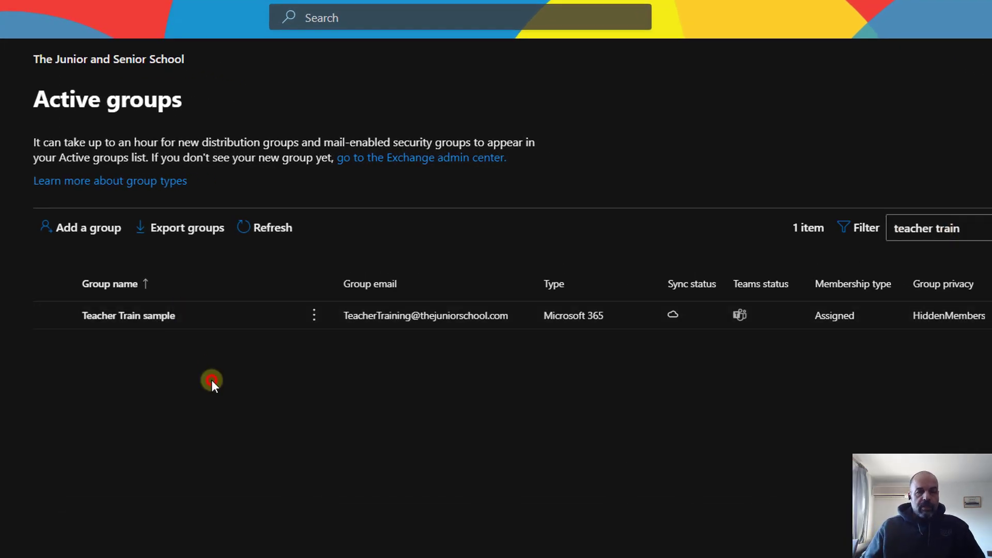
{"action": "key", "text": "ctrl+plus"}
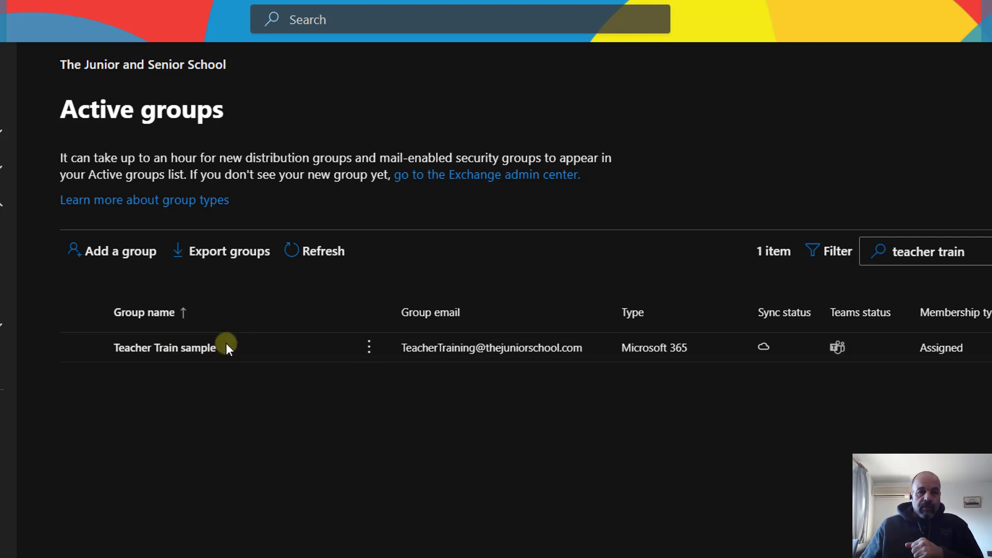
Step: Open Teacher Train sample's email address editor and select its original primary address
{"action": "left_click", "coordinate": [202, 349]}
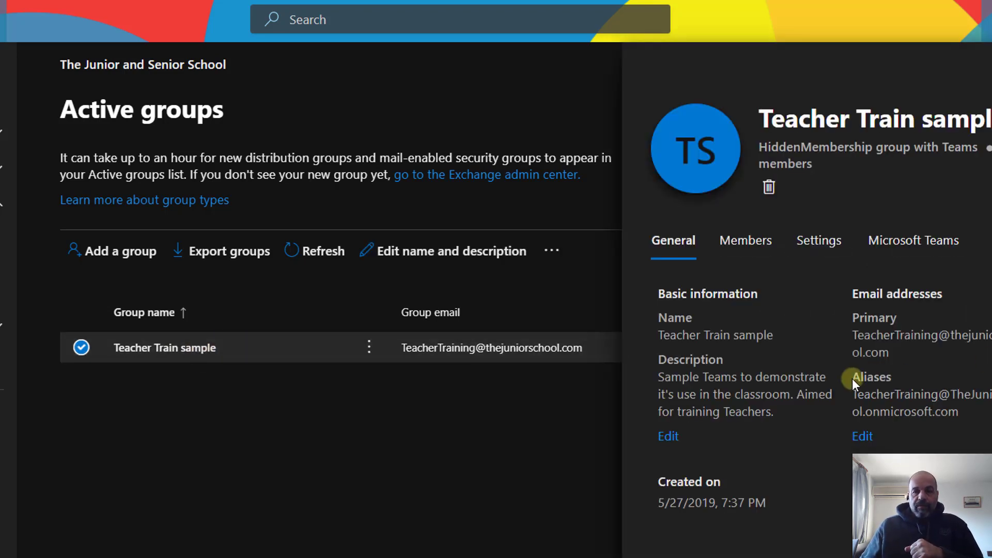
{"action": "left_click", "coordinate": [862, 438]}
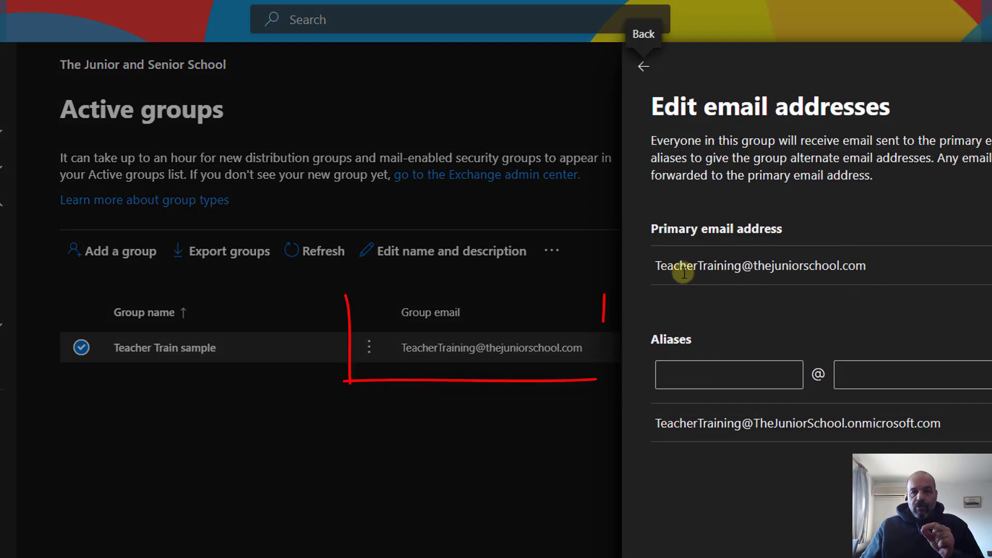
{"action": "left_click_drag", "start_coordinate": [867, 266], "coordinate": [649, 271]}
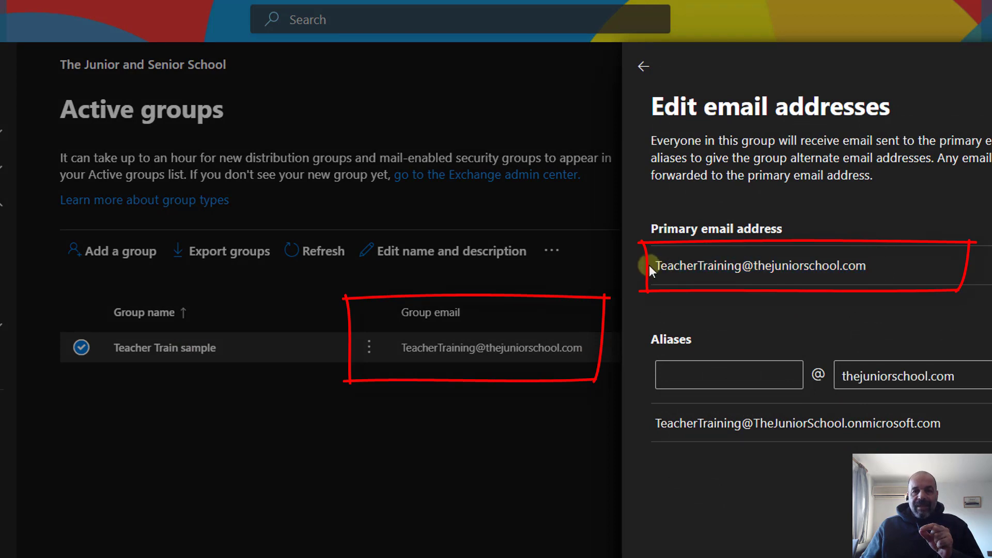
{"action": "triple_click", "coordinate": [655, 267]}
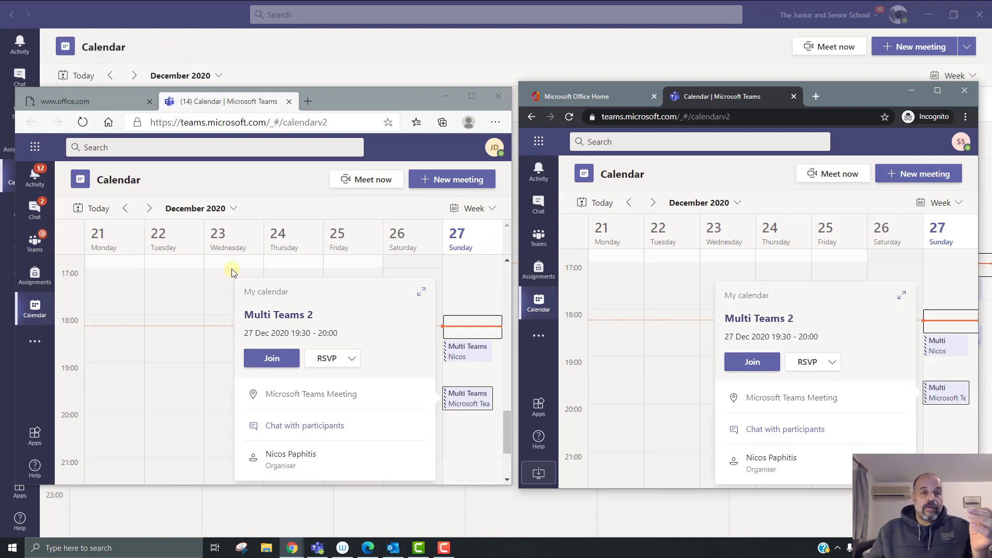
Step: In the desktop Teams list, view and close the Teacher Training General channel's email address
{"action": "left_click", "coordinate": [317, 548]}
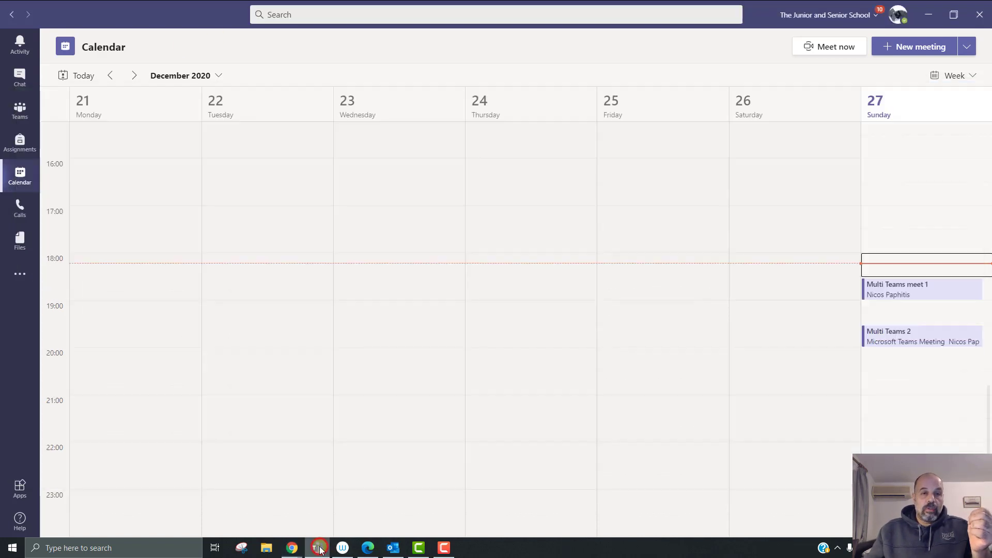
{"action": "left_click", "coordinate": [20, 111]}
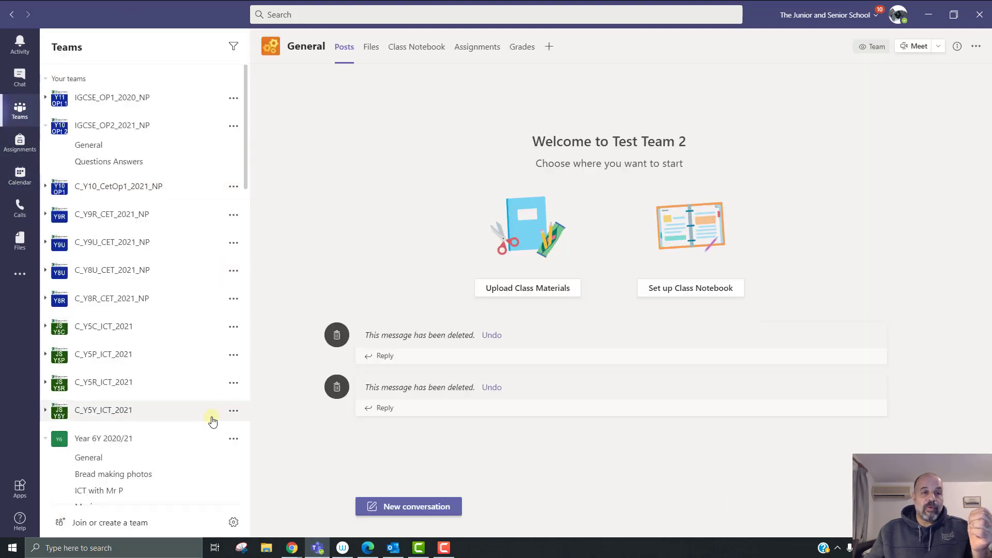
{"action": "scroll", "coordinate": [212, 419], "scroll_direction": "down", "scroll_amount": 5}
{"action": "scroll", "coordinate": [213, 420], "scroll_direction": "down", "scroll_amount": 10}
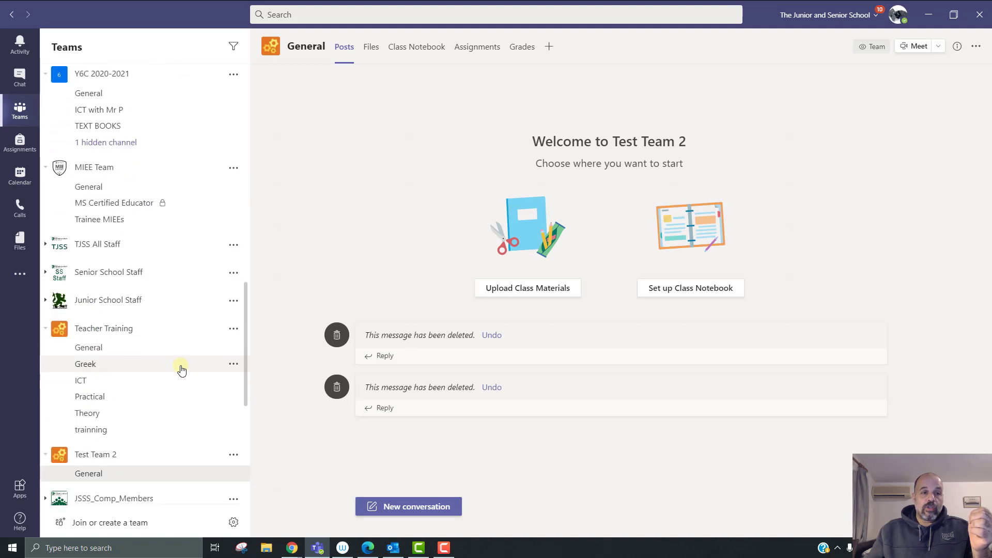
{"action": "scroll", "coordinate": [181, 368], "scroll_direction": "down", "scroll_amount": 4}
{"action": "scroll", "coordinate": [179, 363], "scroll_direction": "up", "scroll_amount": 5}
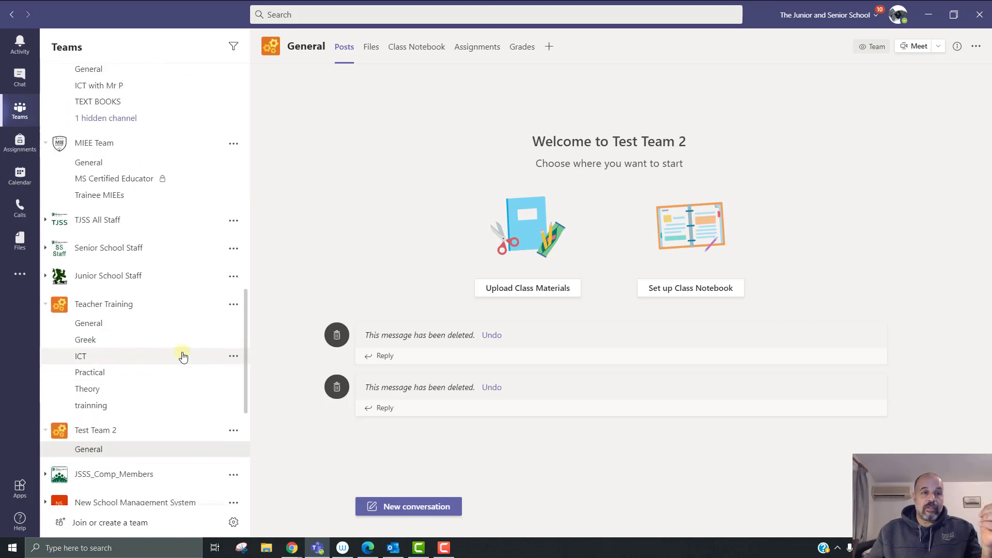
{"action": "scroll", "coordinate": [183, 355], "scroll_direction": "down", "scroll_amount": 7}
{"action": "scroll", "coordinate": [184, 349], "scroll_direction": "up", "scroll_amount": 6}
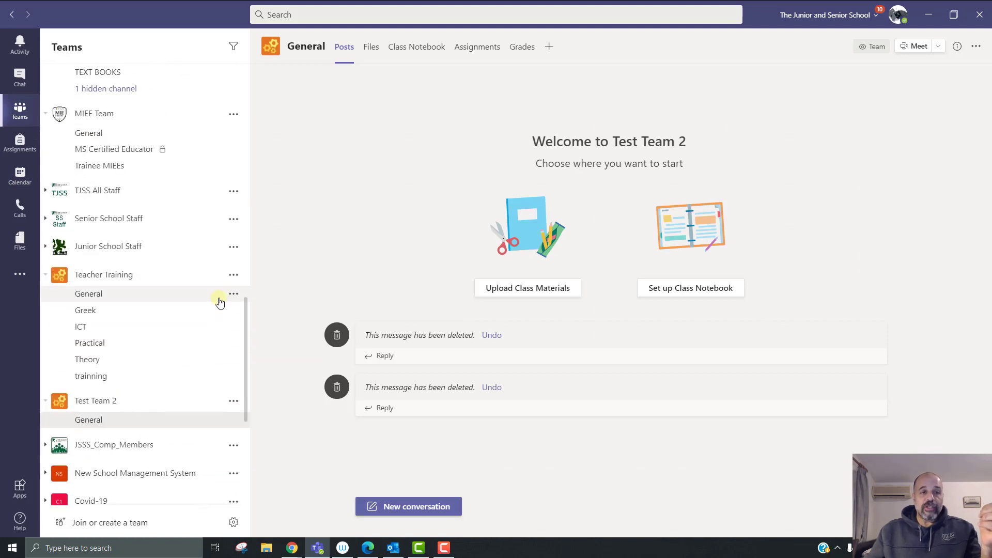
{"action": "left_click", "coordinate": [235, 295]}
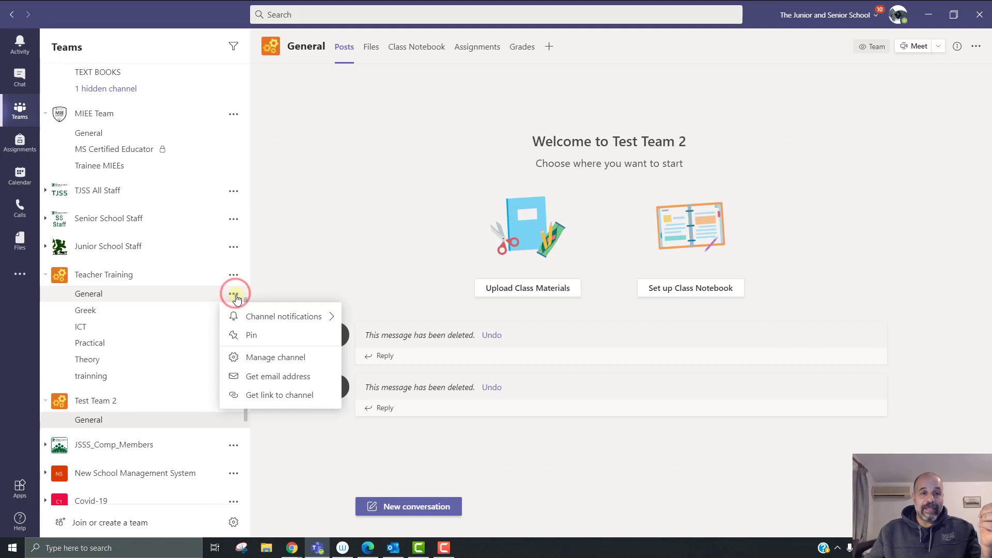
{"action": "left_click", "coordinate": [302, 378]}
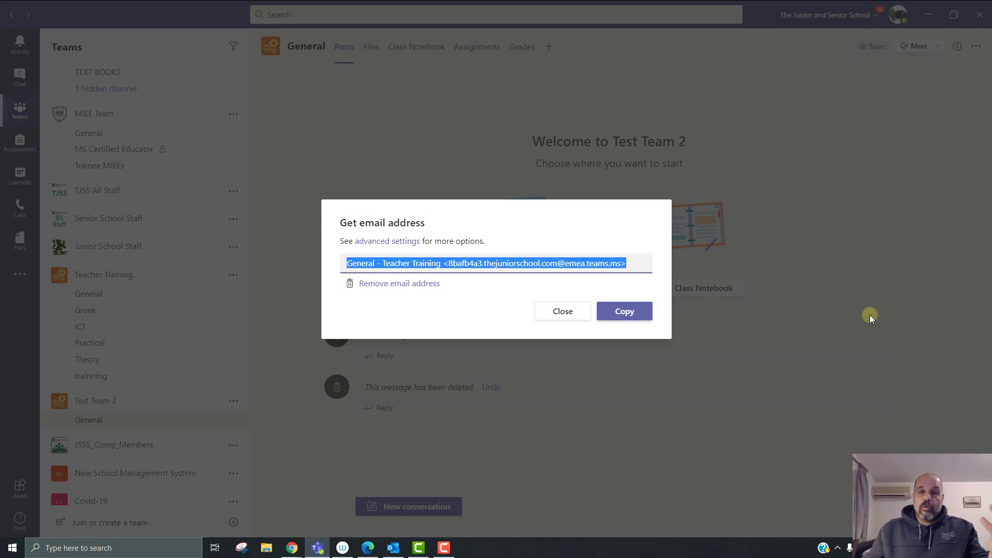
{"action": "left_click", "coordinate": [885, 178]}
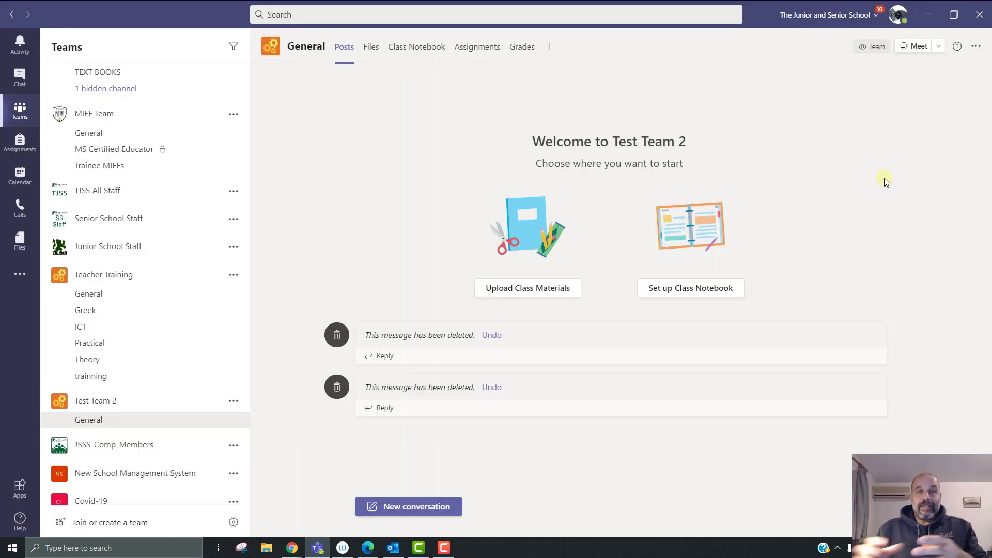